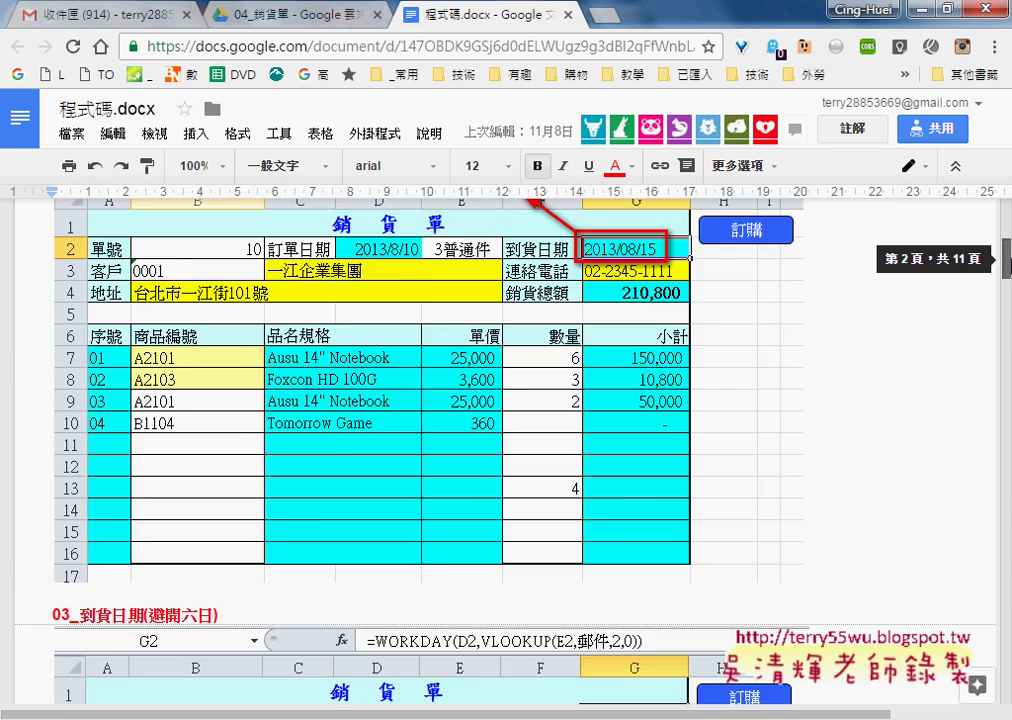
# Step: Scroll the Google Docs notes past the 02 and 03 到貨日期 sections to 04_客戶, then bring up the Excel order form
pyautogui.scroll(-3, 570, 355)
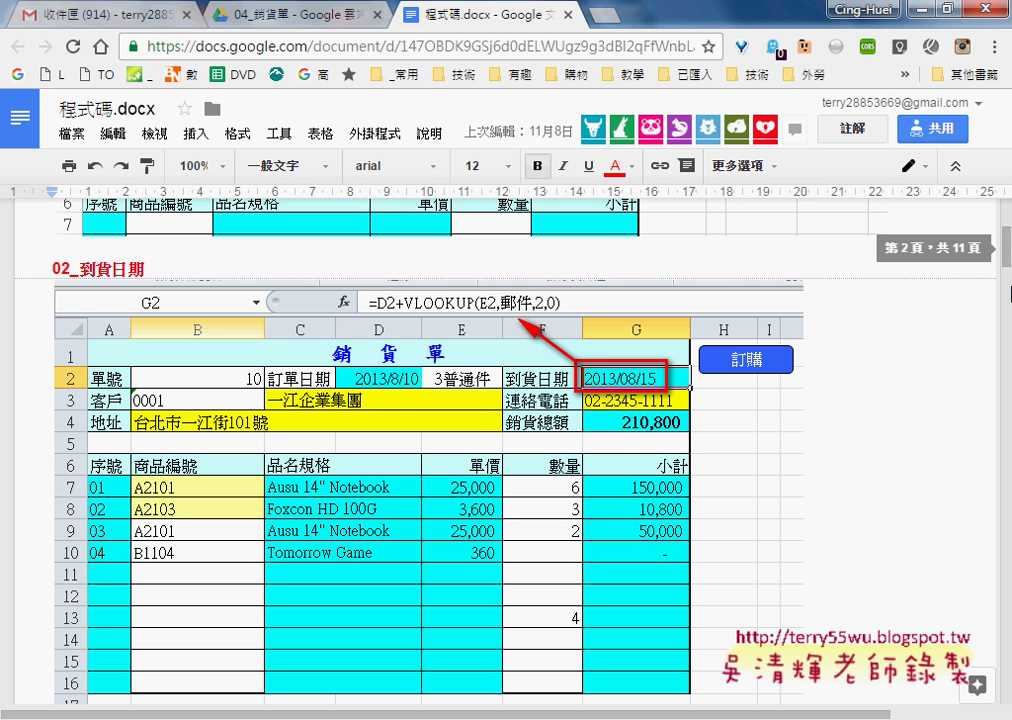
pyautogui.moveTo(1007, 255); pyautogui.dragTo(1007, 298)
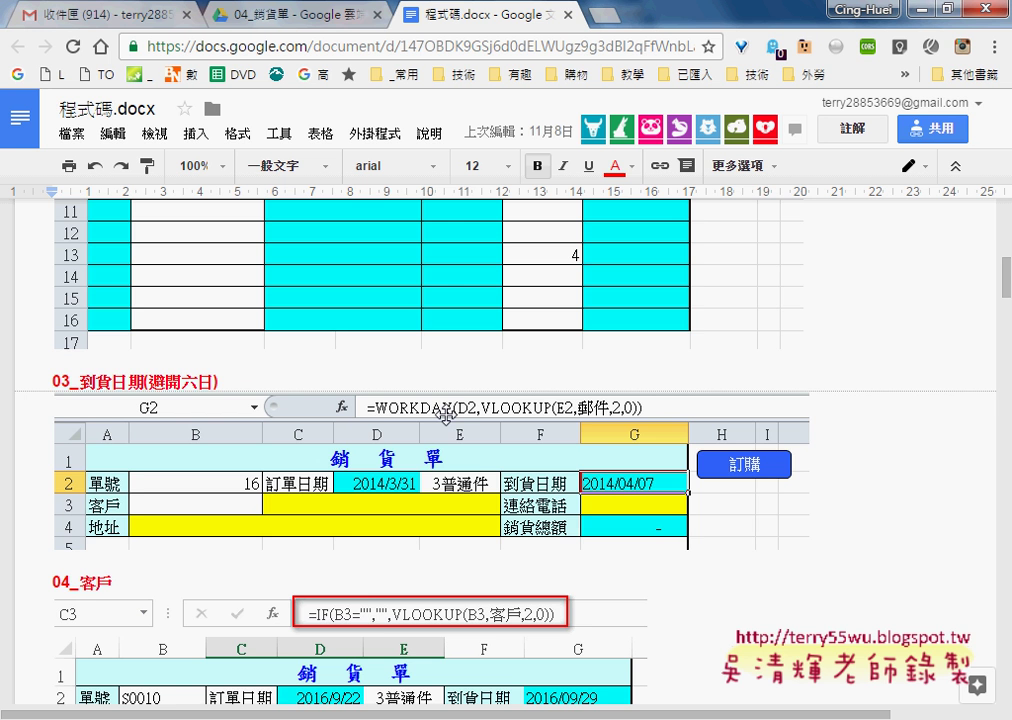
pyautogui.scroll(-3, 720, 404)
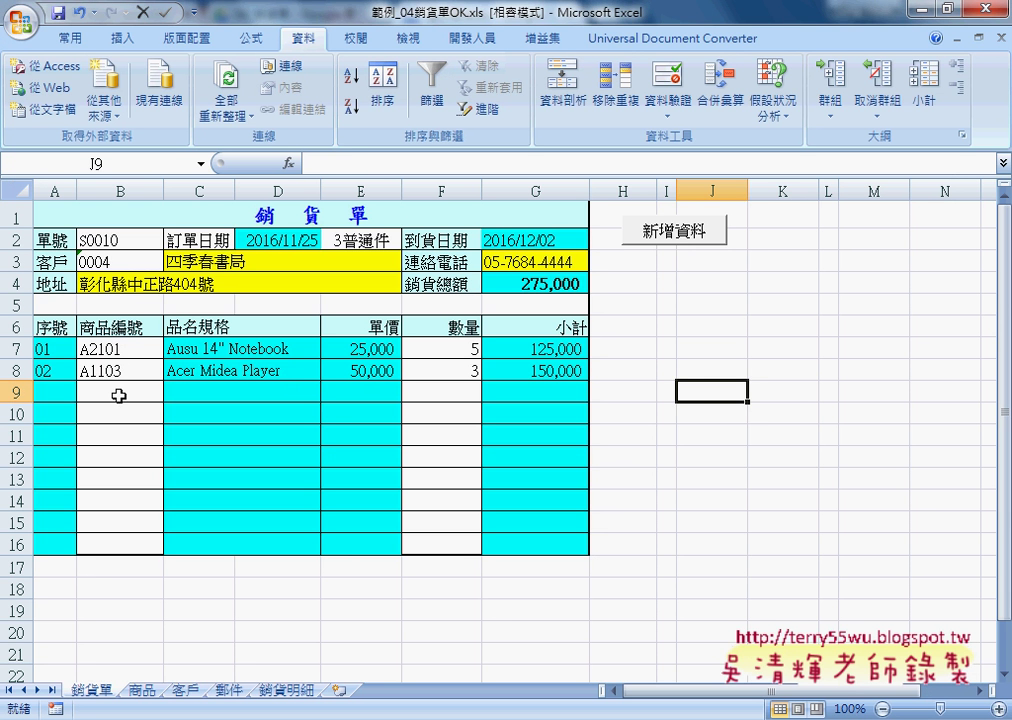
# Step: Choose product code B1102 in B9, which fills in Logitech Wisdom Mouse at 1,200
pyautogui.click(118, 396)
pyautogui.click(172, 393)
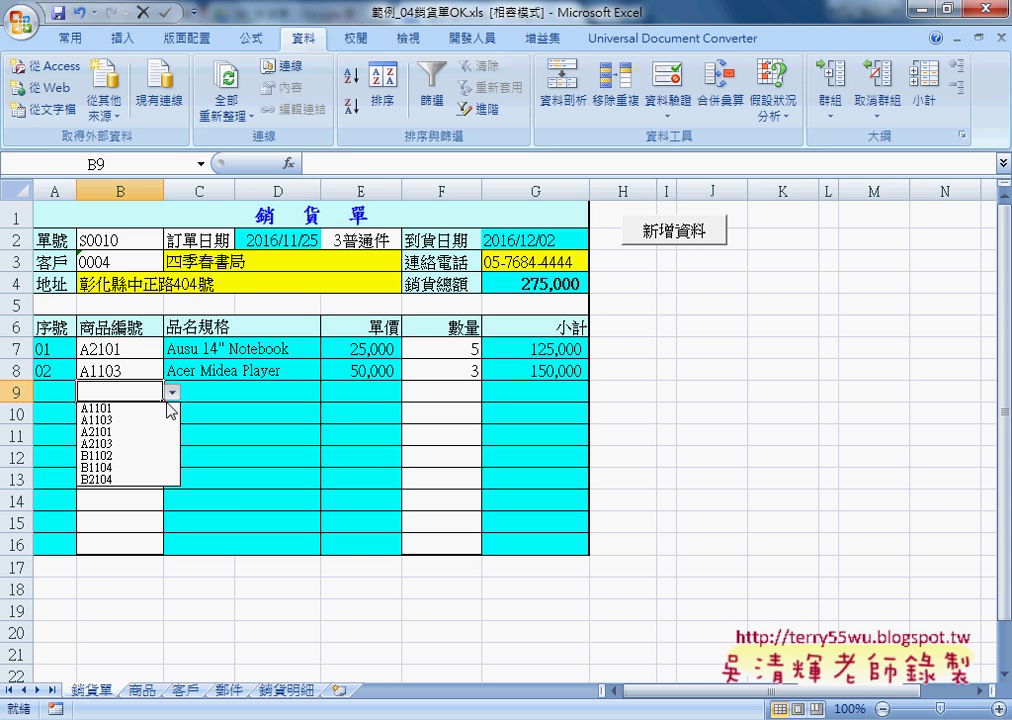
pyautogui.click(117, 456)
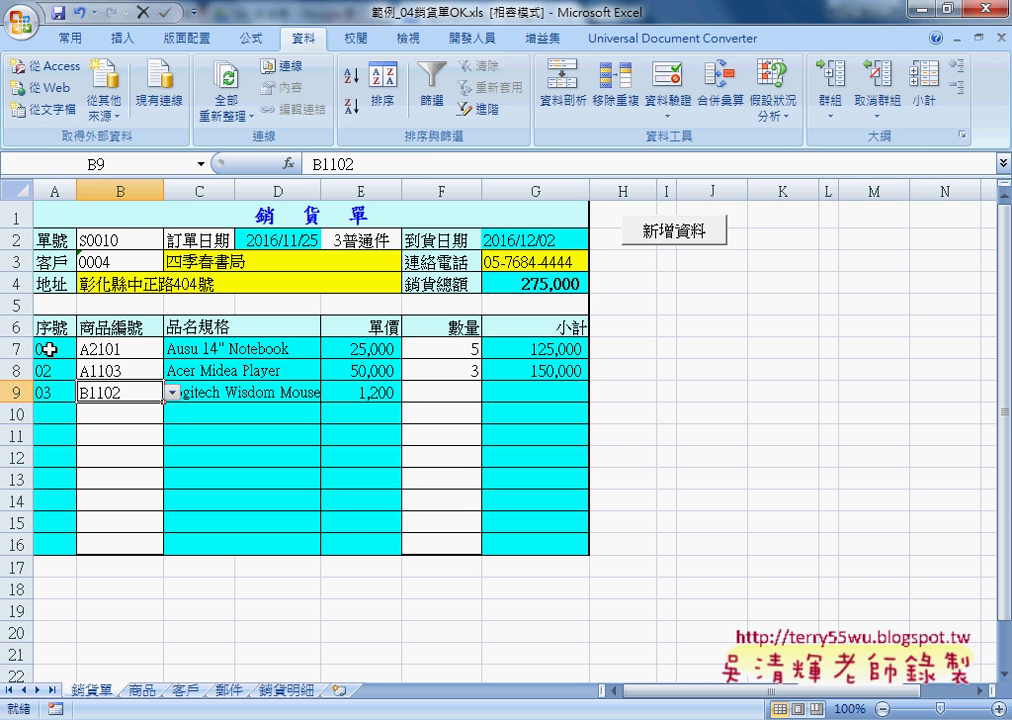
# Step: Review A7's =IF(B7="","",TEXT(ROW()-6,"00")) formula unchanged, then fill it down through A16
pyautogui.click(48, 349)
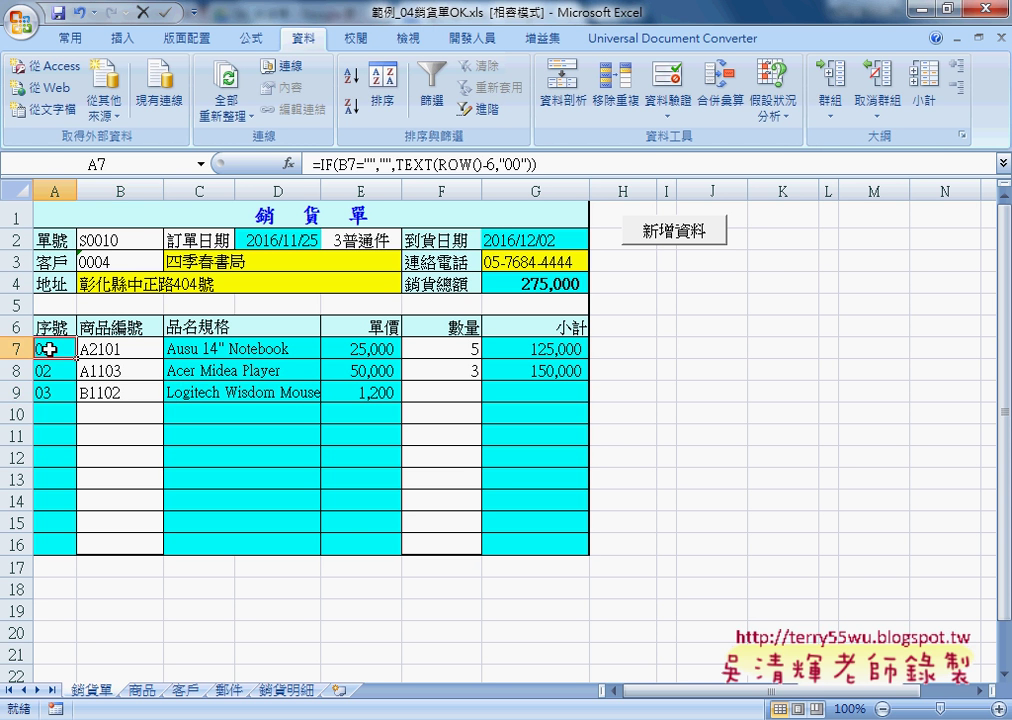
pyautogui.click(400, 165)
pyautogui.doubleClick(402, 164)
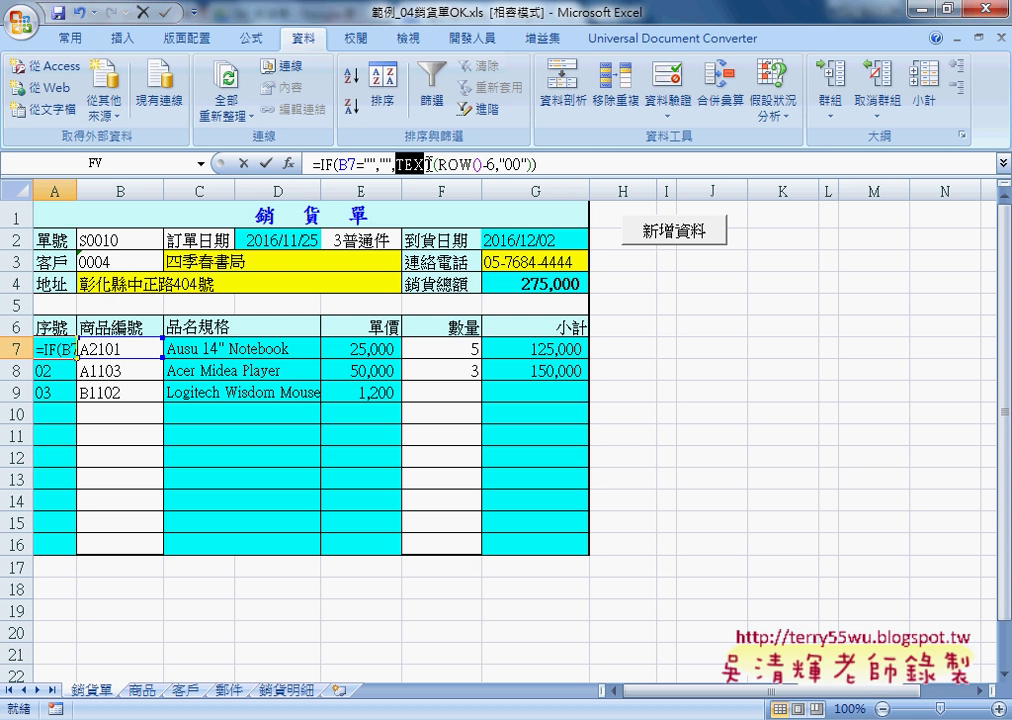
pyautogui.doubleClick(518, 163)
pyautogui.hotkey('shift', 'Right')
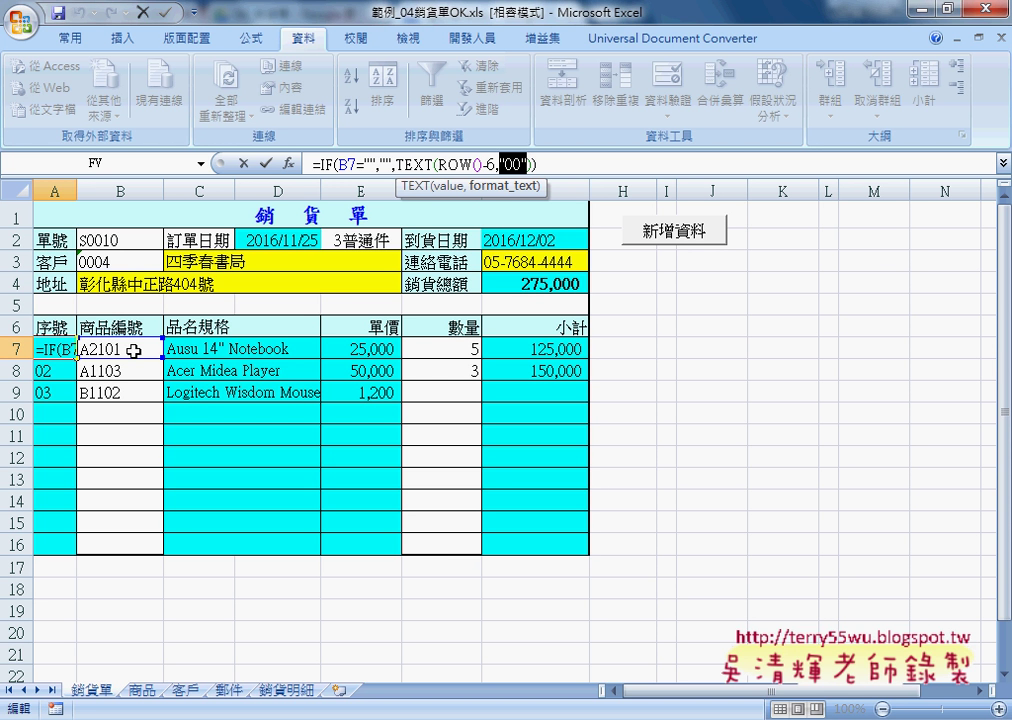
pyautogui.doubleClick(346, 163)
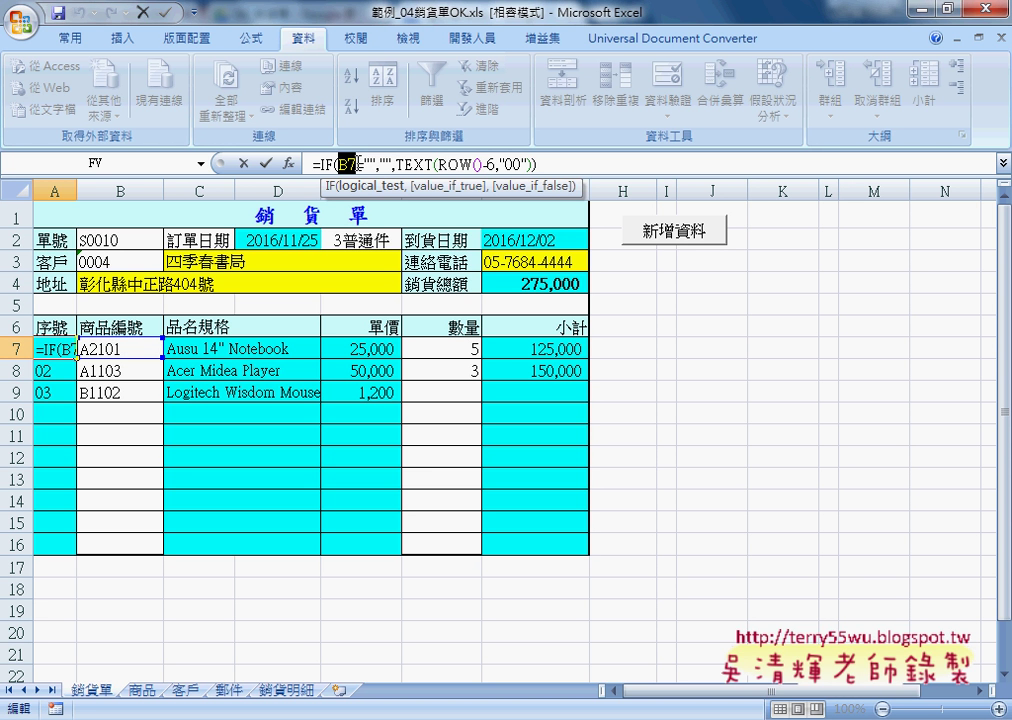
pyautogui.moveTo(355, 163); pyautogui.dragTo(378, 163)
pyautogui.click(244, 163)
pyautogui.moveTo(76, 359); pyautogui.dragTo(76, 555)
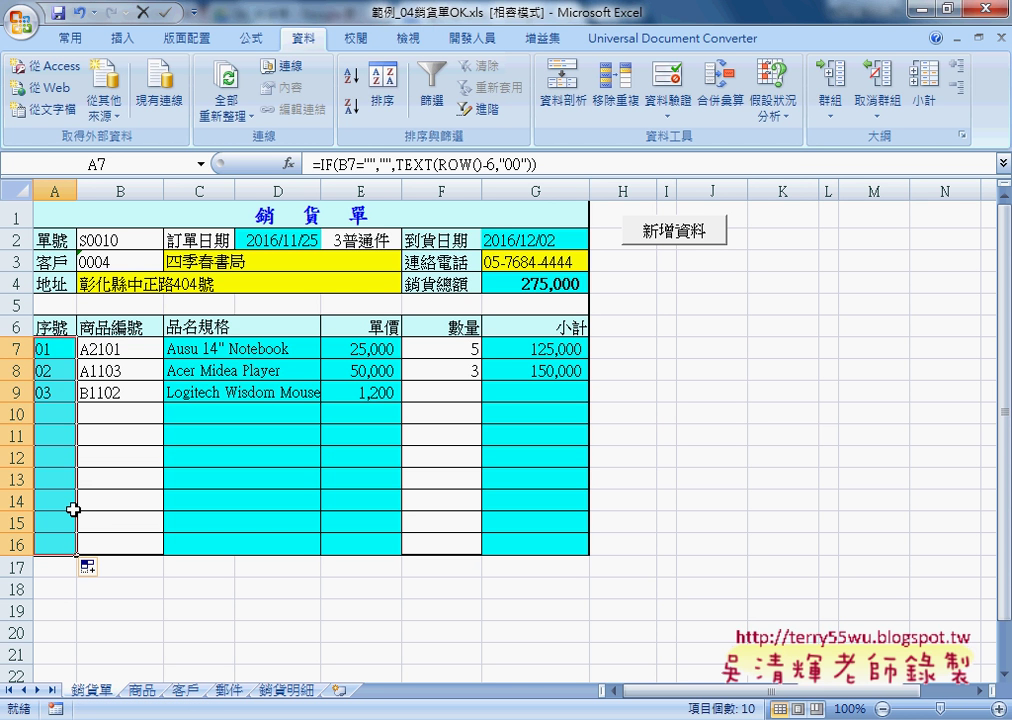
# Step: Check the copied sequence numbers, then choose product A1103 in B10
pyautogui.click(57, 410)
pyautogui.click(55, 437)
pyautogui.click(57, 458)
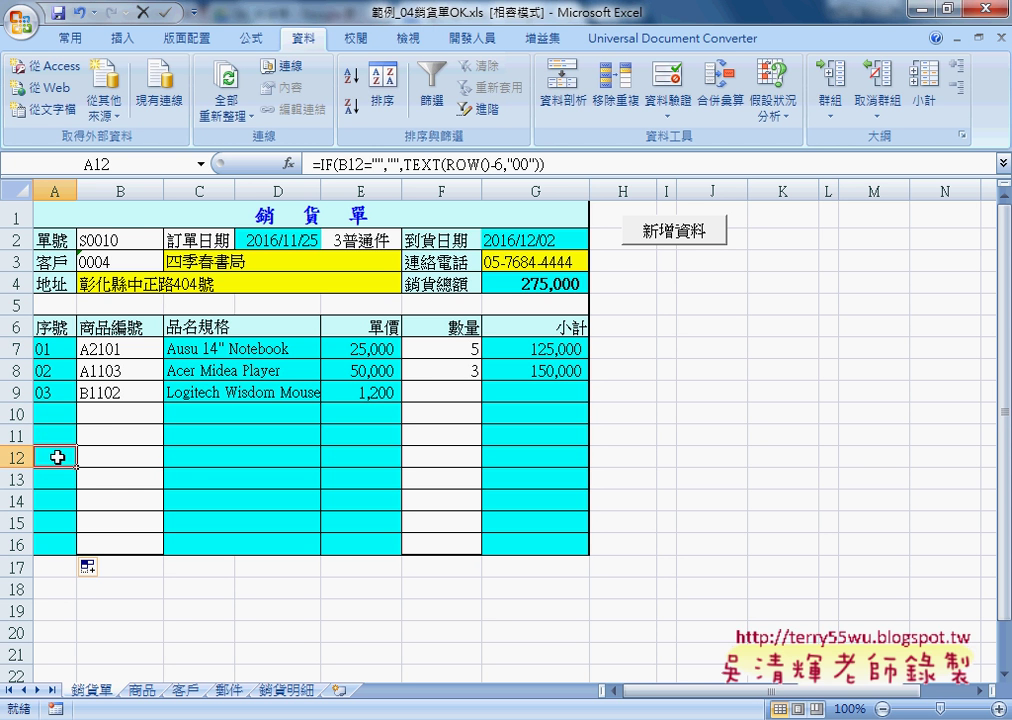
pyautogui.click(120, 411)
pyautogui.click(172, 413)
pyautogui.click(157, 443)
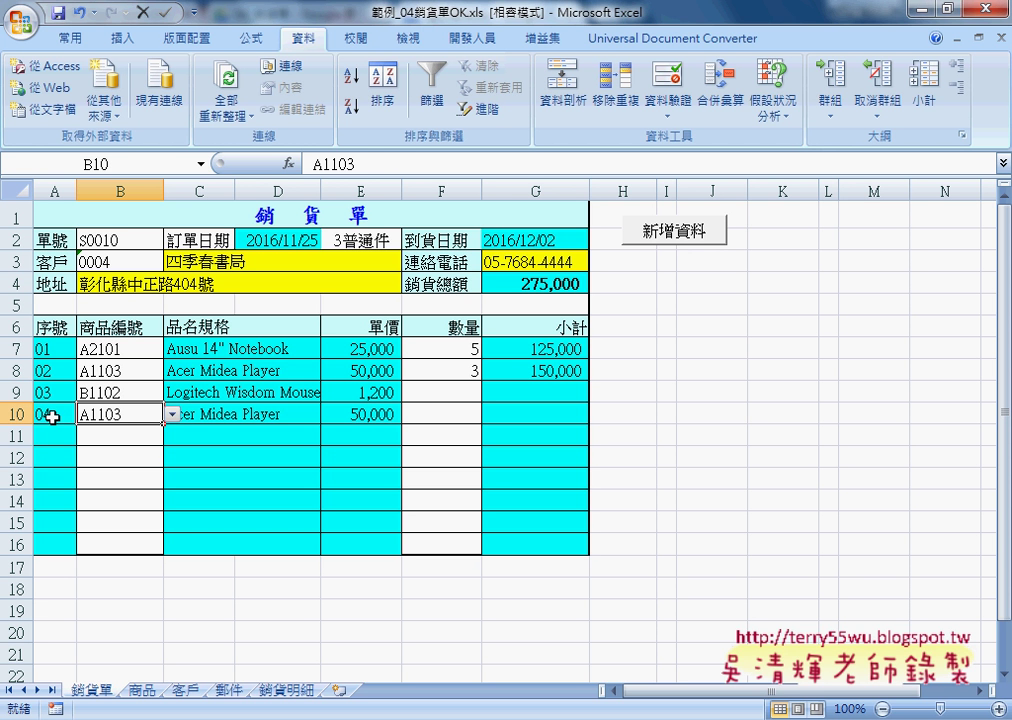
# Step: Set the quantities in F9 and F10 to 2, bringing the total to 377,400
pyautogui.click(458, 393)
pyautogui.click(490, 392)
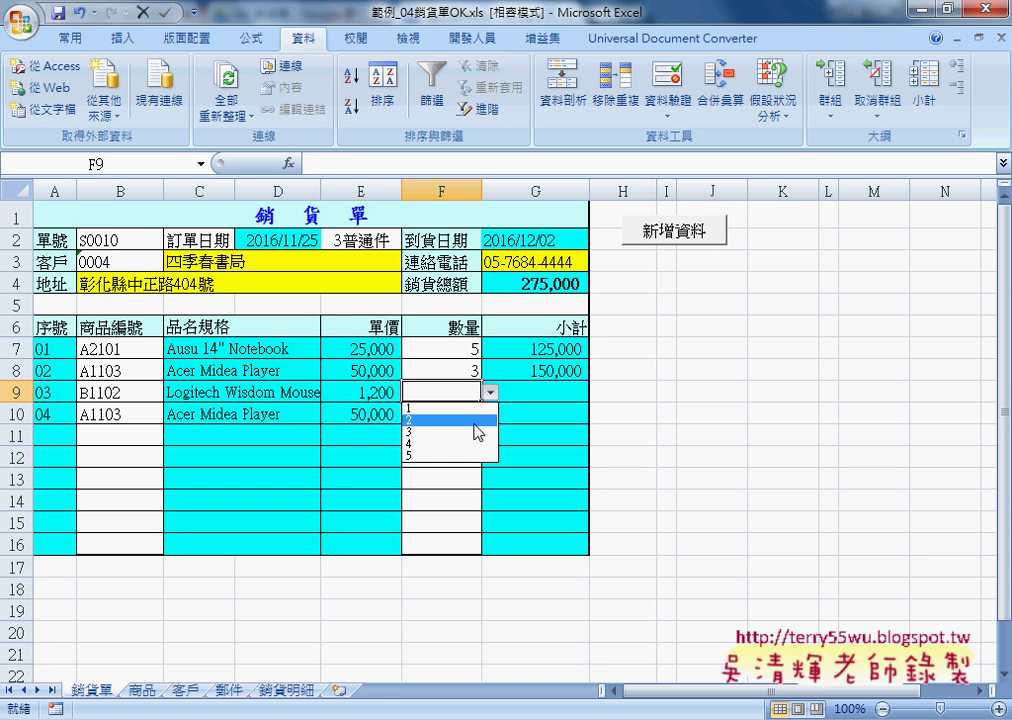
pyautogui.click(475, 421)
pyautogui.click(463, 413)
pyautogui.click(490, 414)
pyautogui.click(468, 443)
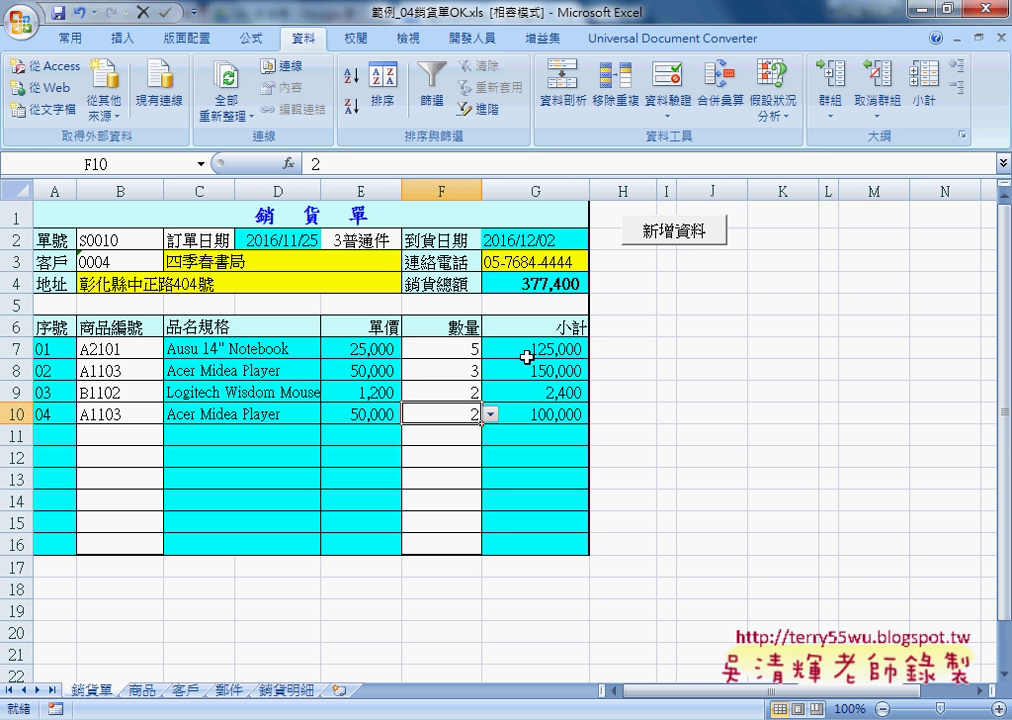
# Step: Select the whole sheet and set its cell protection to both 鎖定 (Locked) and 隱藏 (Hidden)
pyautogui.click(16, 189)
pyautogui.rightClick(308, 284)
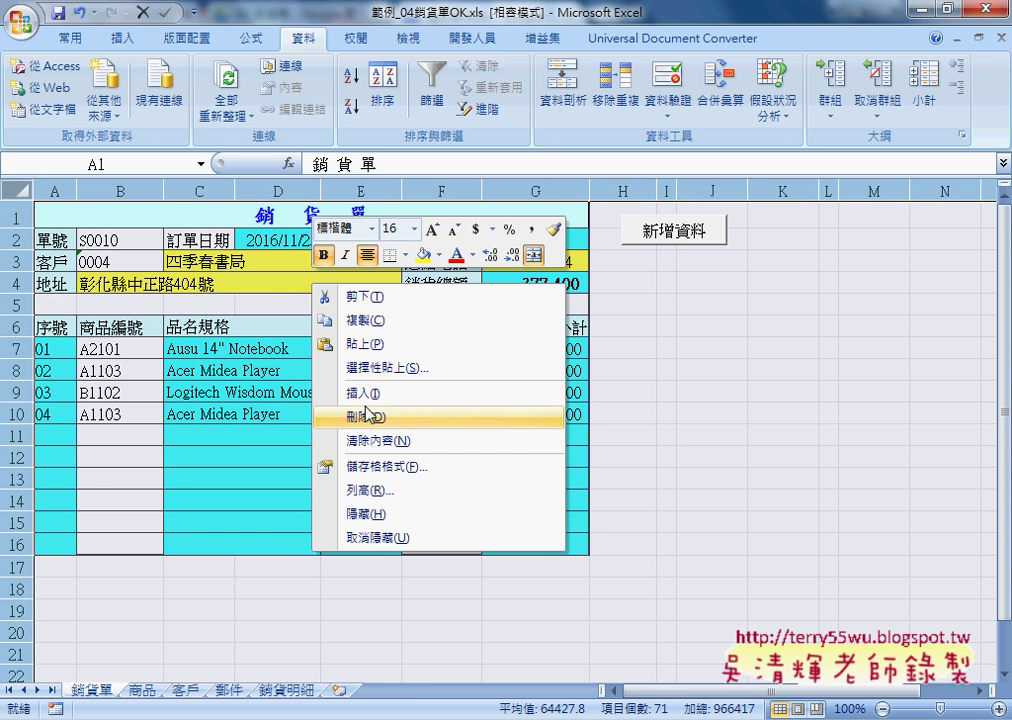
pyautogui.click(401, 467)
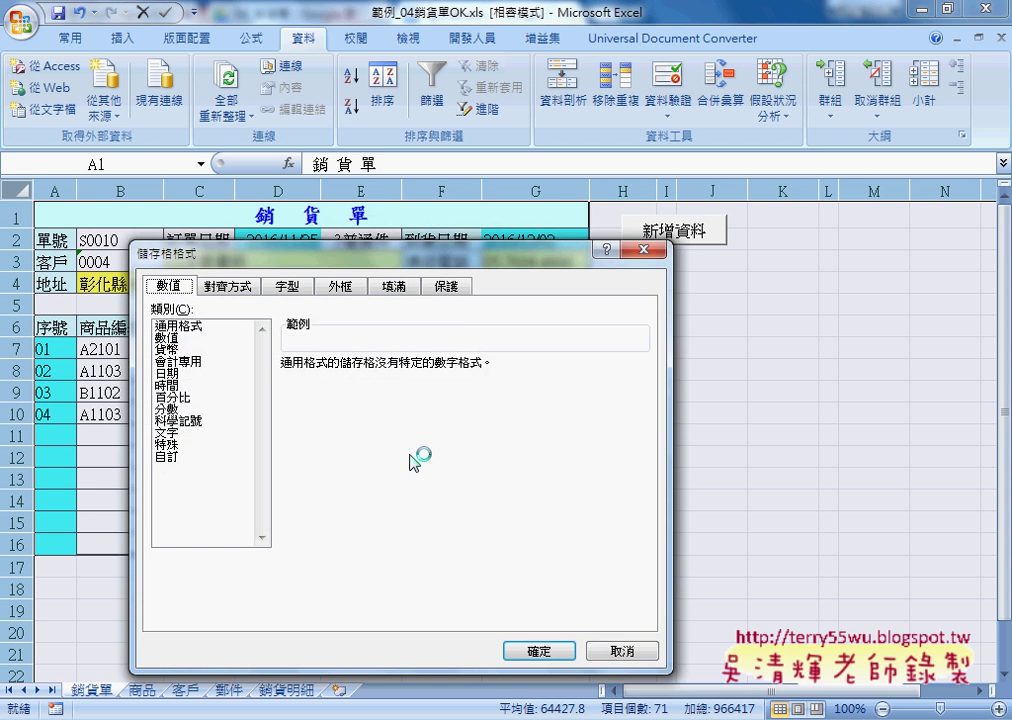
pyautogui.click(447, 286)
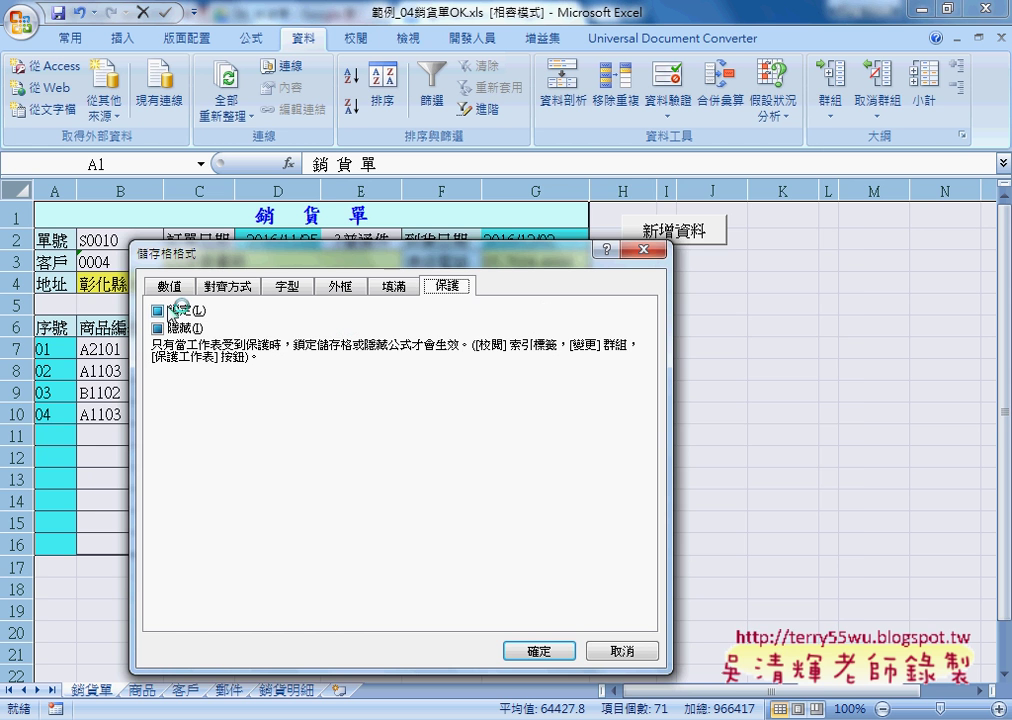
pyautogui.moveTo(240, 264); pyautogui.dragTo(418, 214)
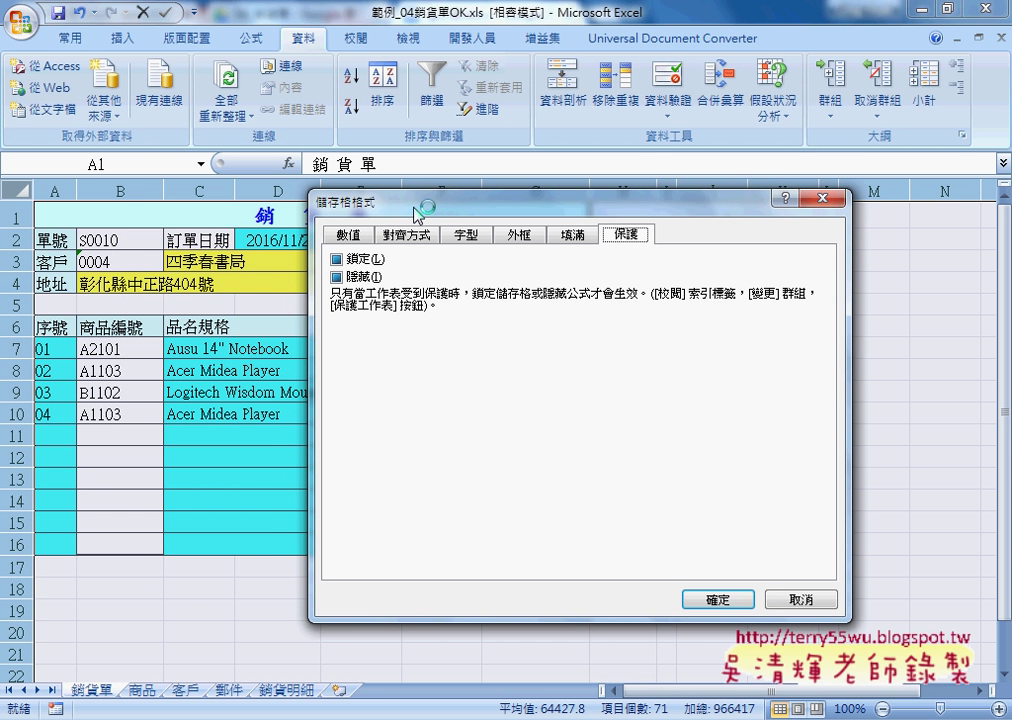
pyautogui.click(336, 259)
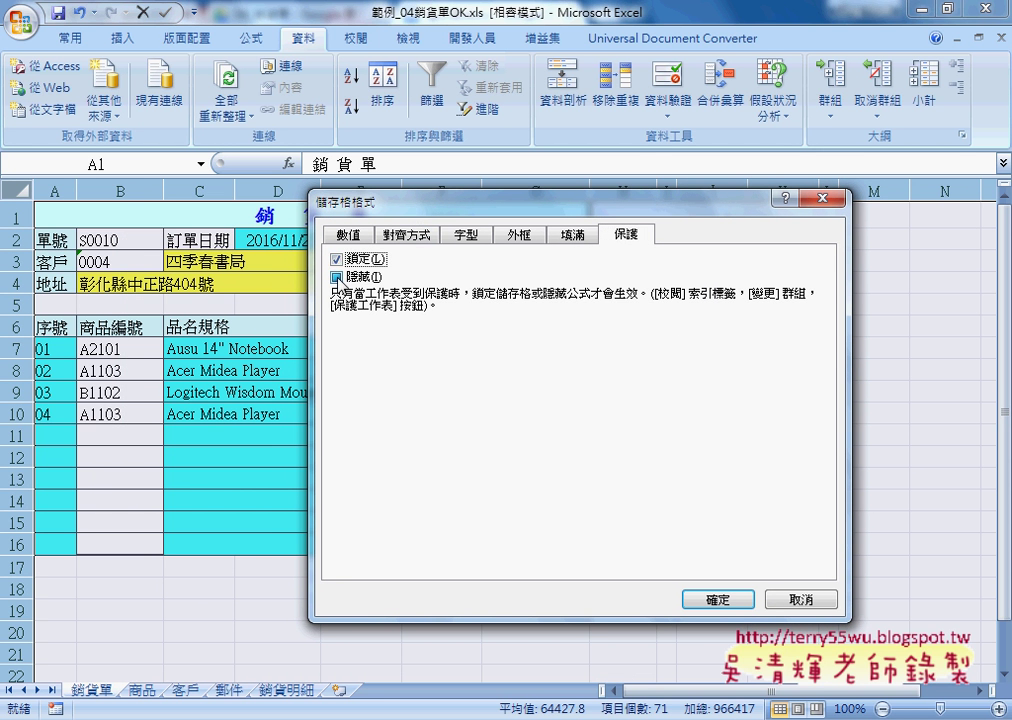
pyautogui.click(336, 279)
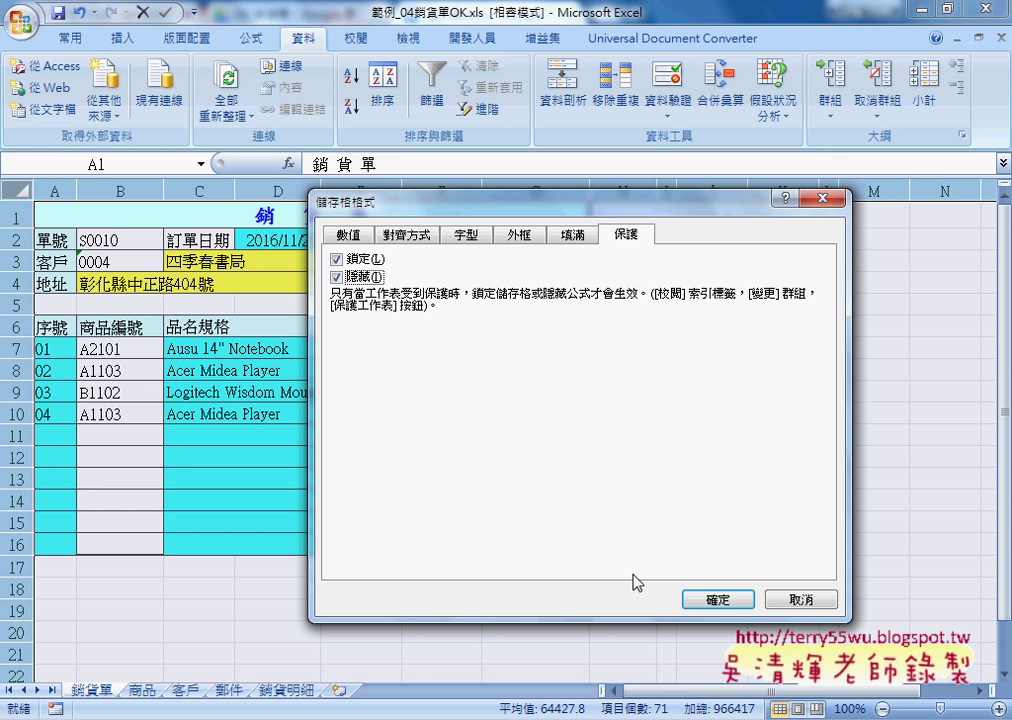
pyautogui.click(714, 600)
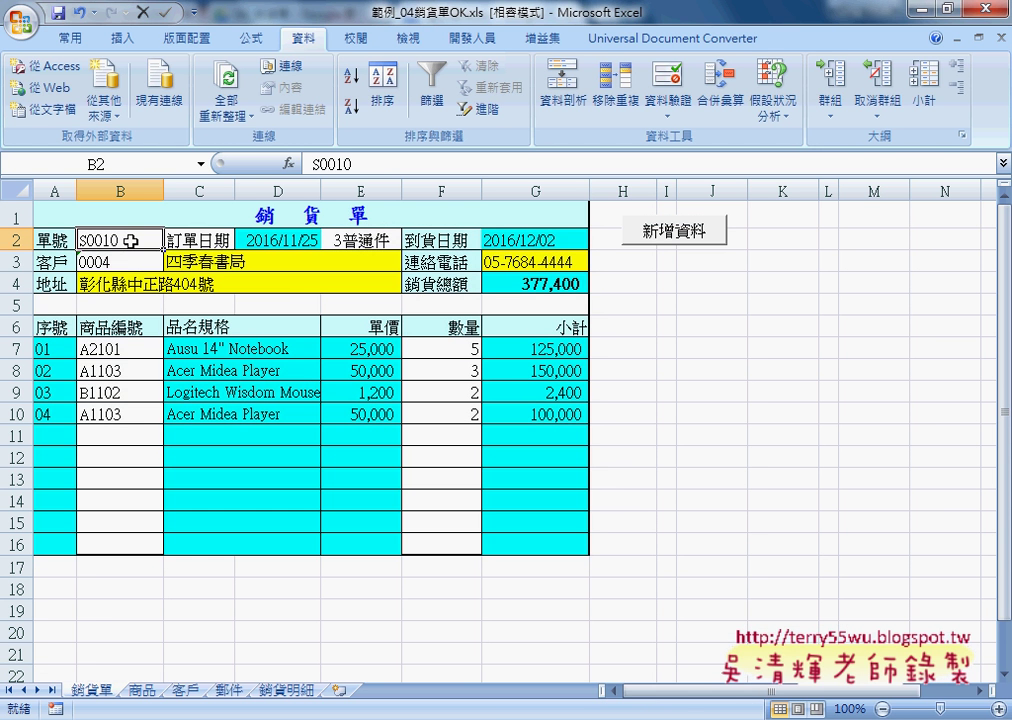
# Step: Clear Locked and Hidden on the entry cells B2:B3, B7:B16, F7:F16 and E2
pyautogui.moveTo(130, 241); pyautogui.dragTo(129, 263)
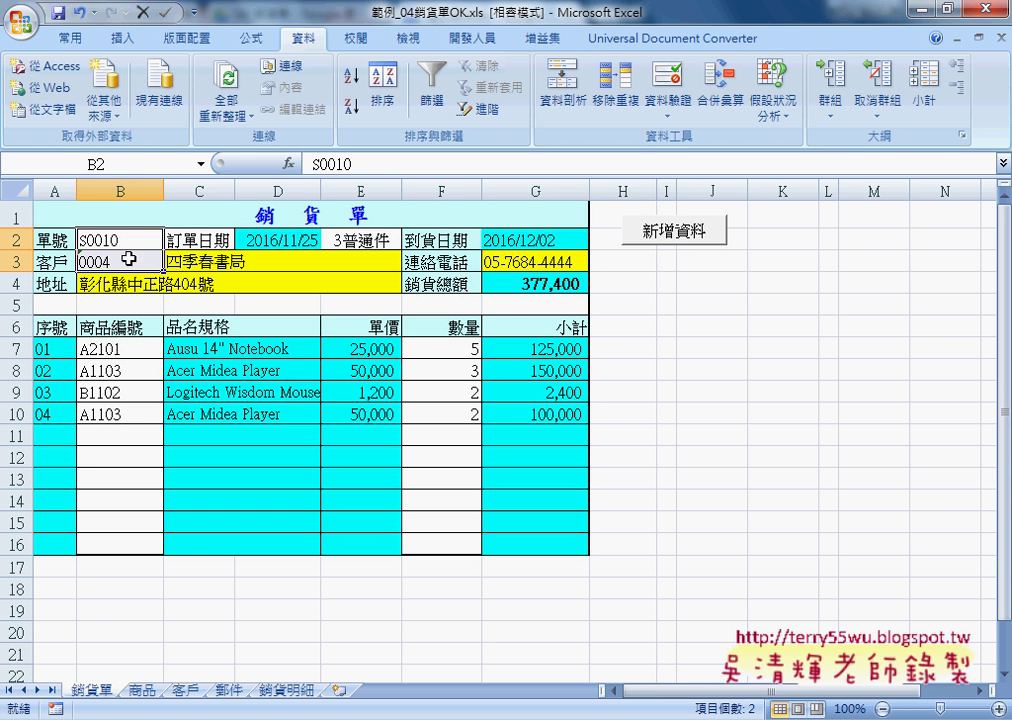
pyautogui.moveTo(139, 346); pyautogui.dragTo(140, 545)
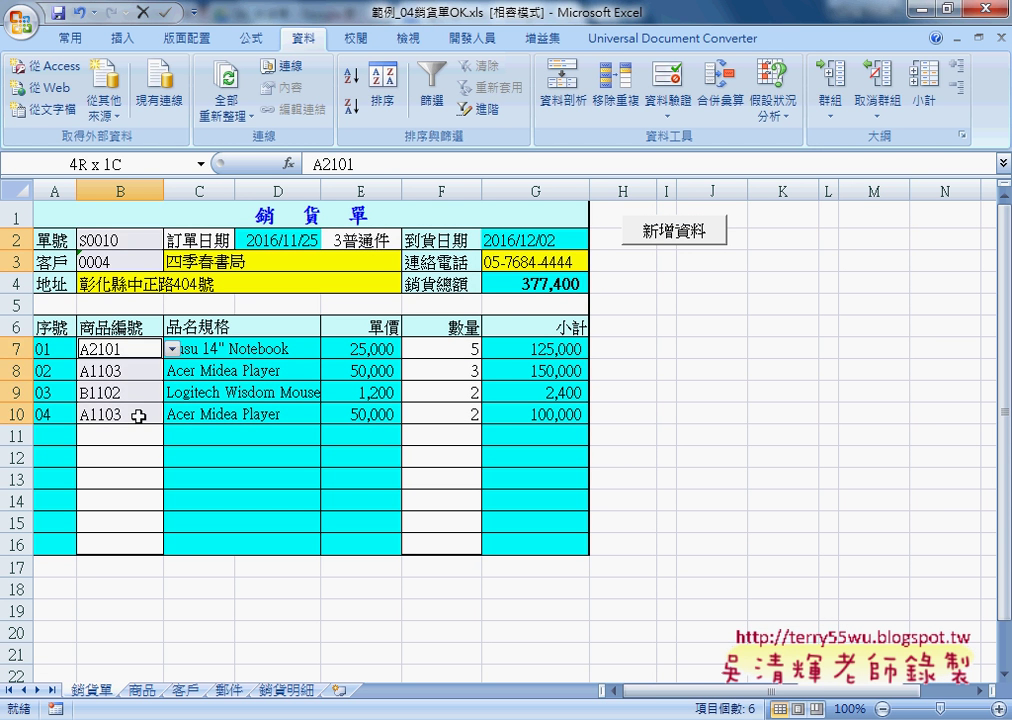
pyautogui.keyDown('ctrl'); pyautogui.moveTo(440, 349); pyautogui.dragTo(456, 540); pyautogui.keyUp('ctrl')
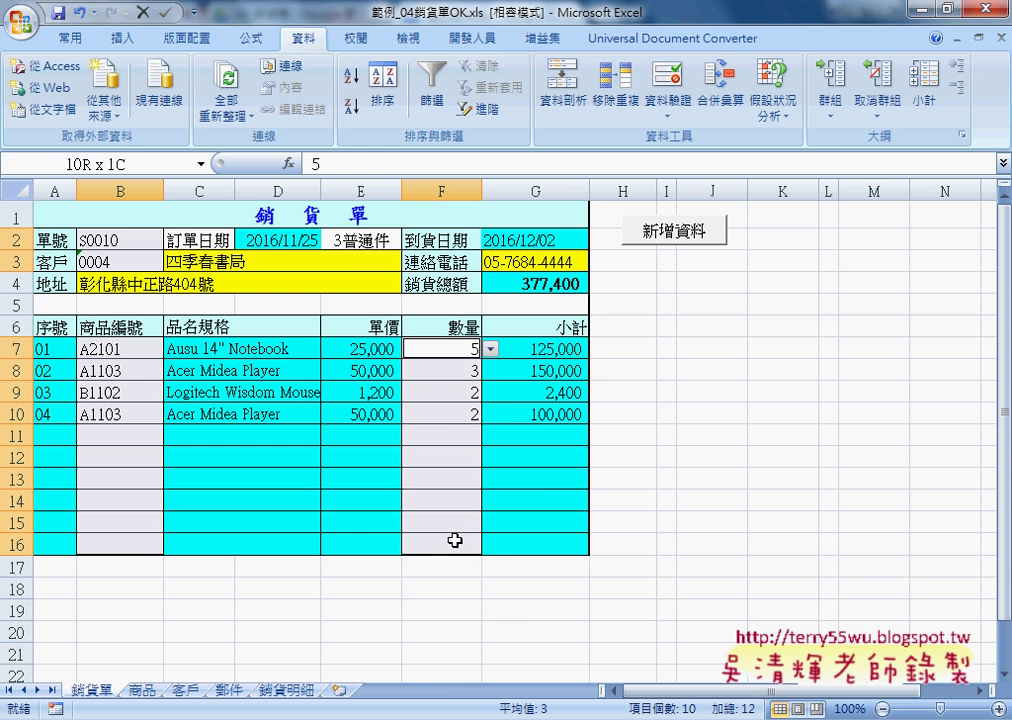
pyautogui.keyDown('ctrl'); pyautogui.click(357, 240); pyautogui.keyUp('ctrl')
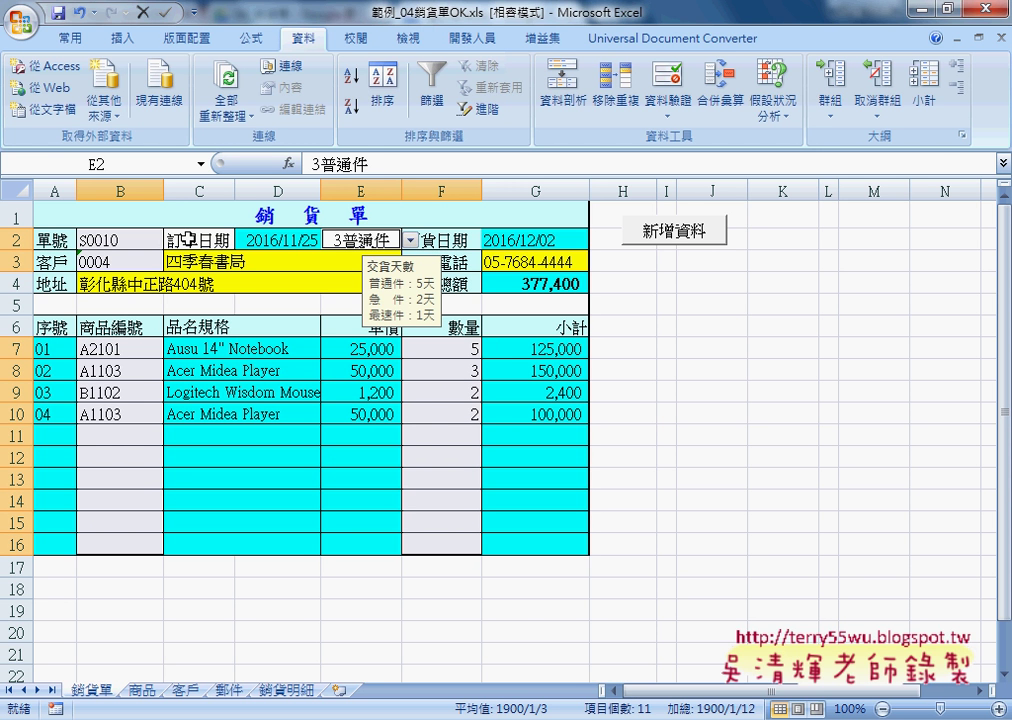
pyautogui.rightClick(453, 400)
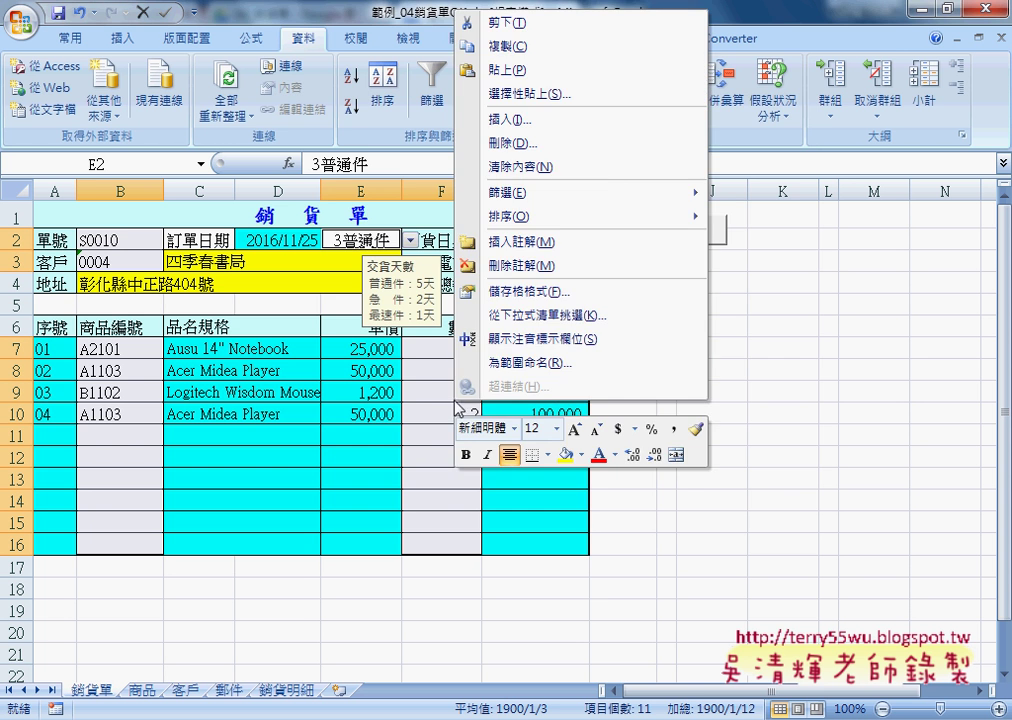
pyautogui.click(593, 290)
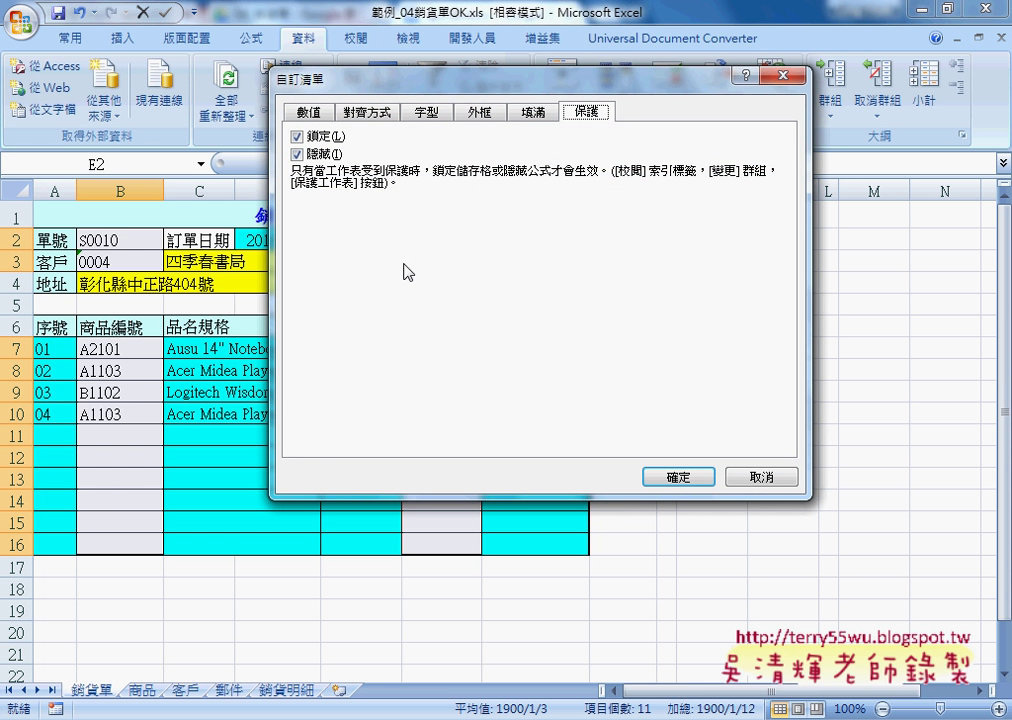
pyautogui.click(296, 136)
pyautogui.click(296, 154)
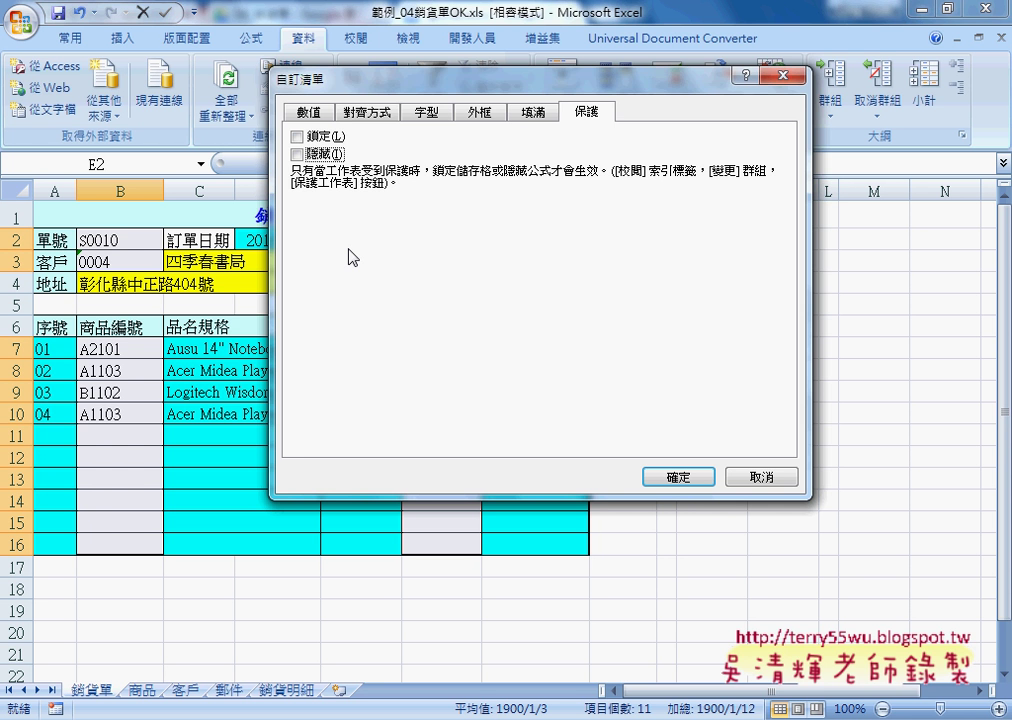
pyautogui.click(676, 478)
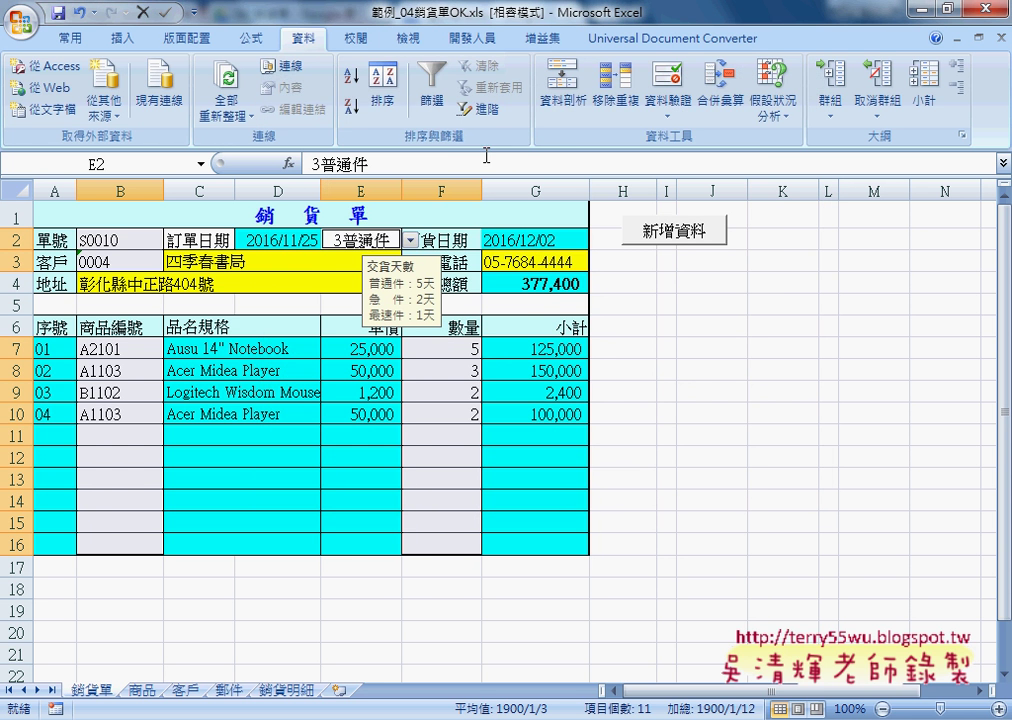
# Step: Protect the 銷貨單 sheet with a password from the 校閱 tab
pyautogui.click(356, 38)
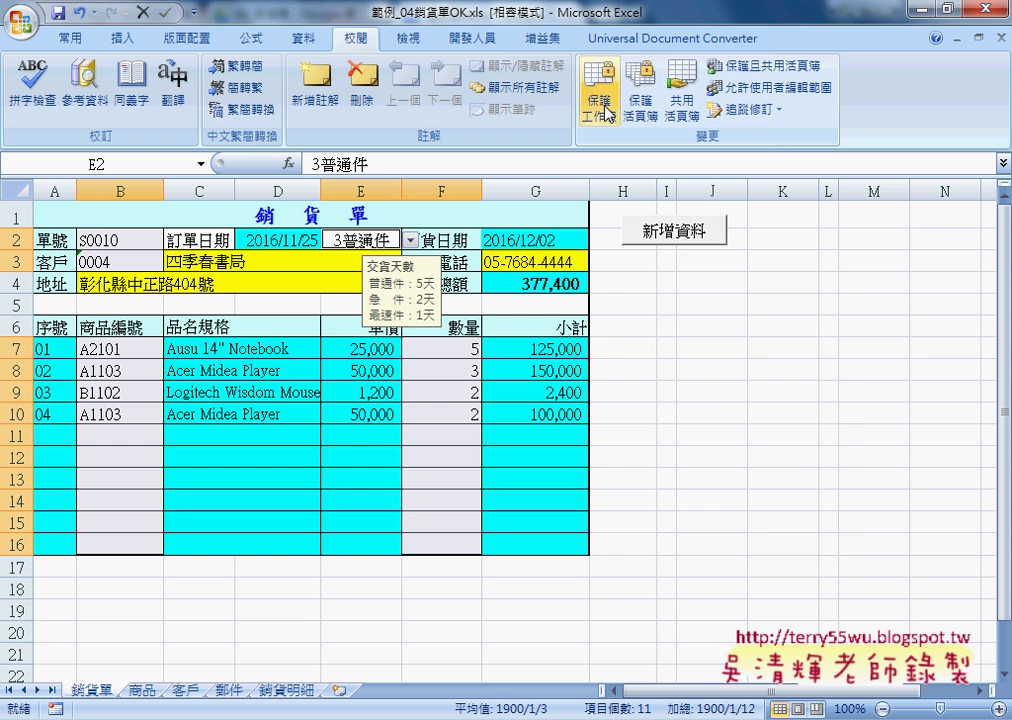
pyautogui.click(601, 105)
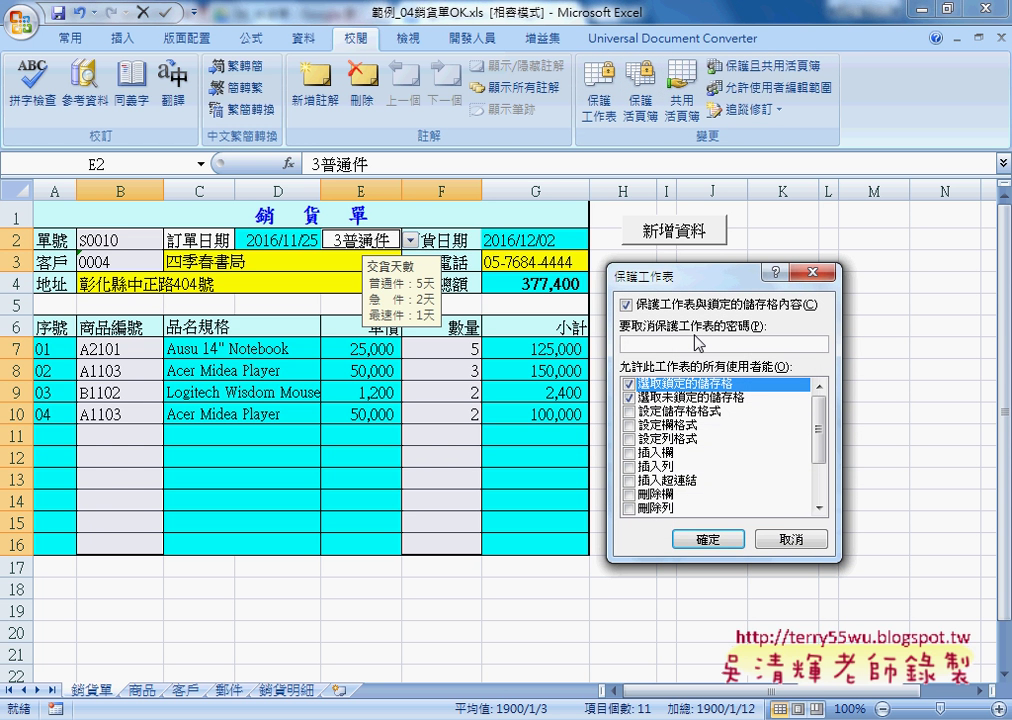
pyautogui.press('Return')
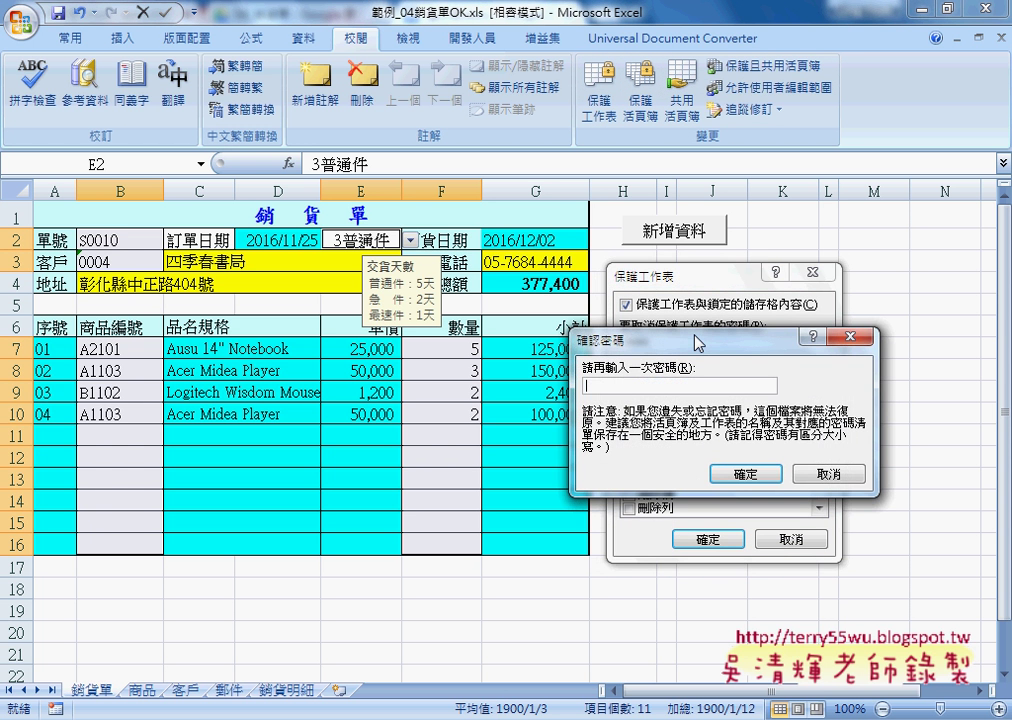
pyautogui.press('Return')
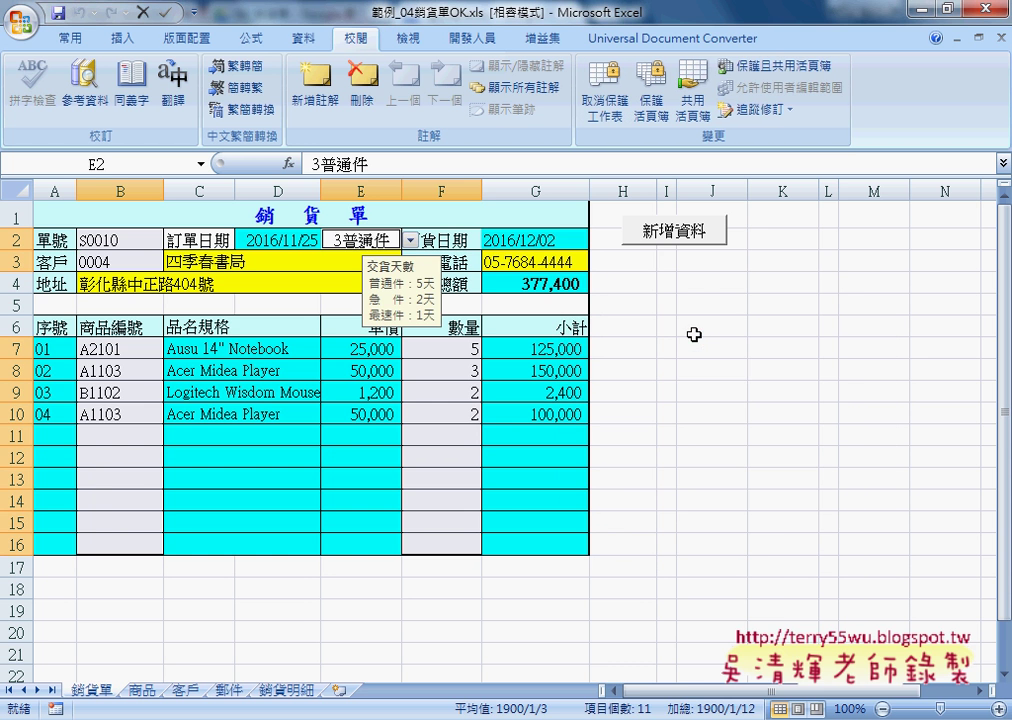
# Step: Confirm the protected unit price cell E10 refuses editing
pyautogui.click(721, 370)
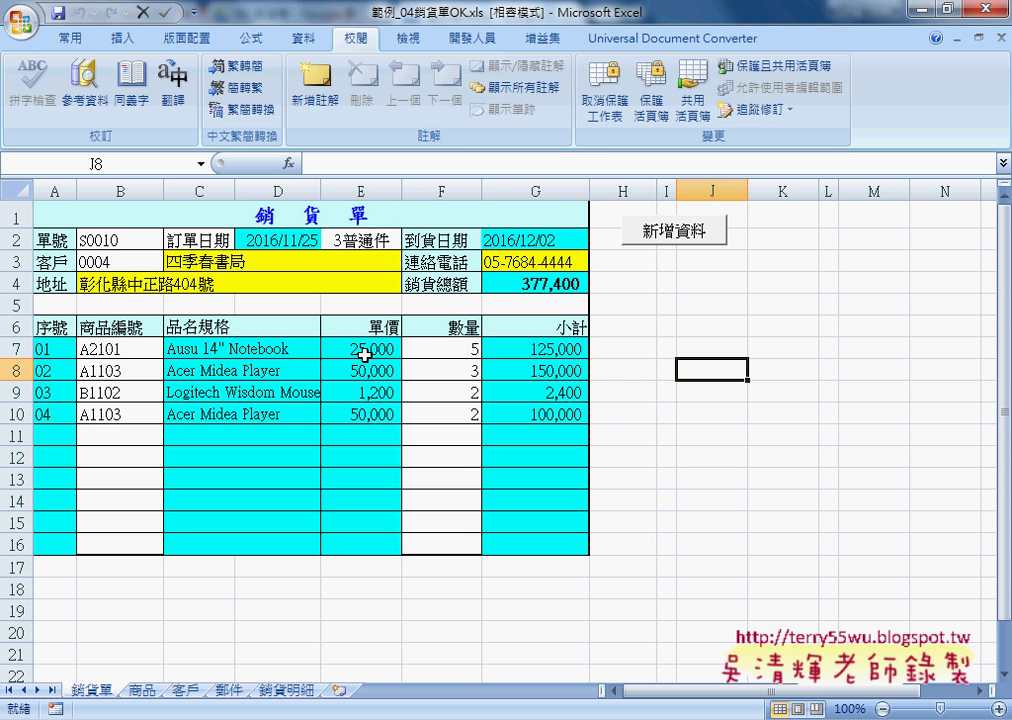
pyautogui.click(390, 420)
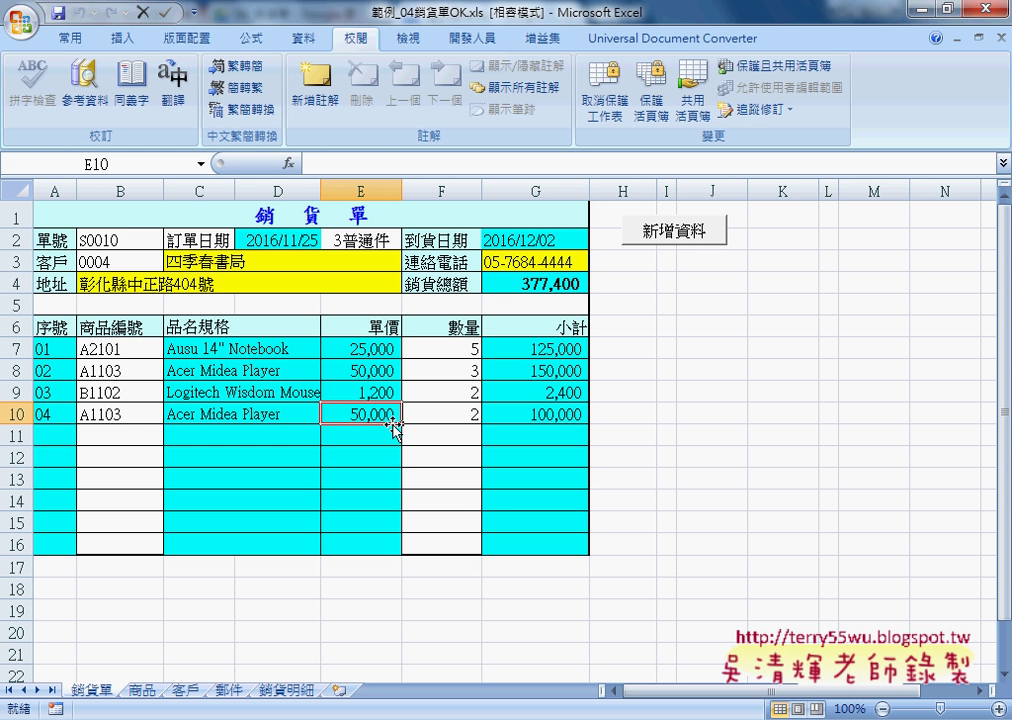
pyautogui.doubleClick(391, 421)
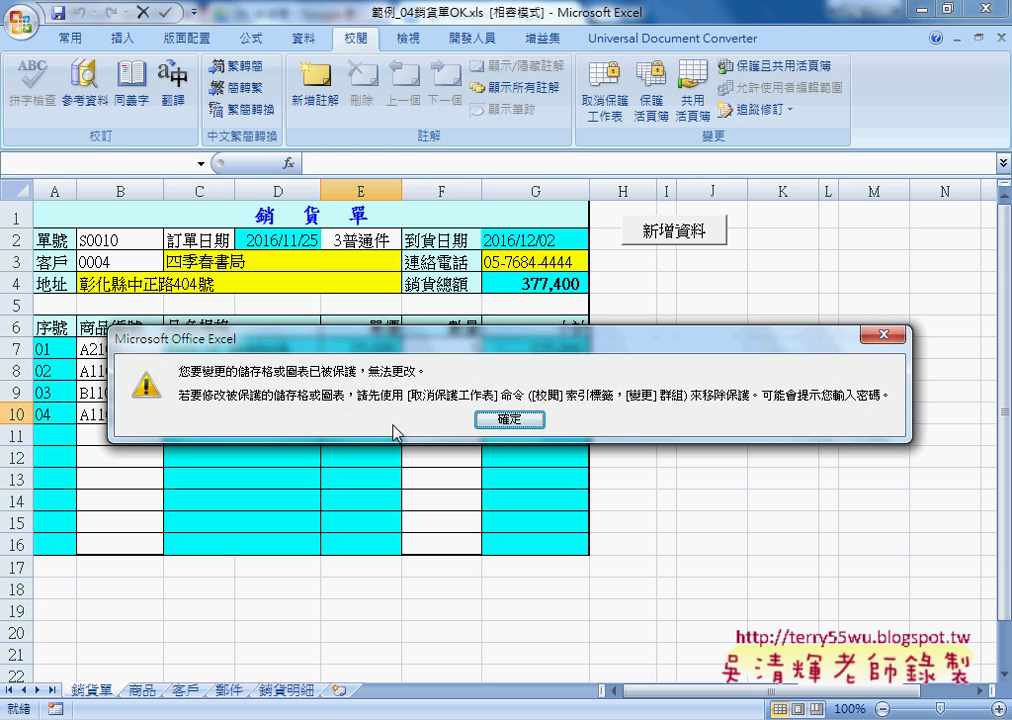
pyautogui.click(509, 418)
# Step: Set item 04's quantity to 3 and add A1101 HP Laser Printer as item 05
pyautogui.click(455, 418)
pyautogui.click(491, 414)
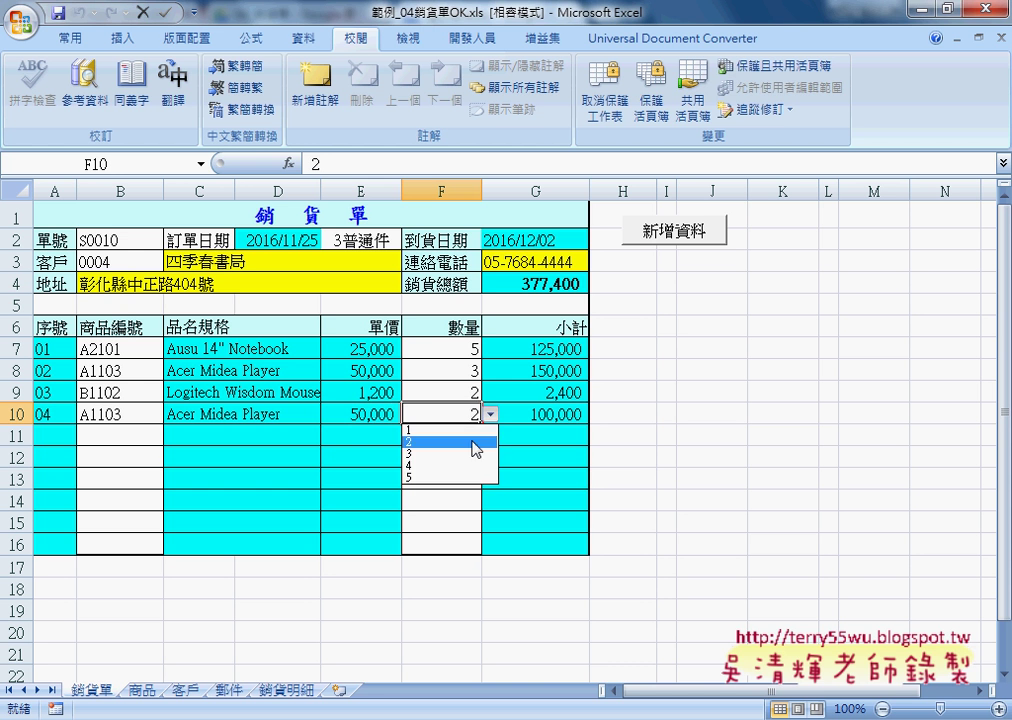
pyautogui.click(470, 463)
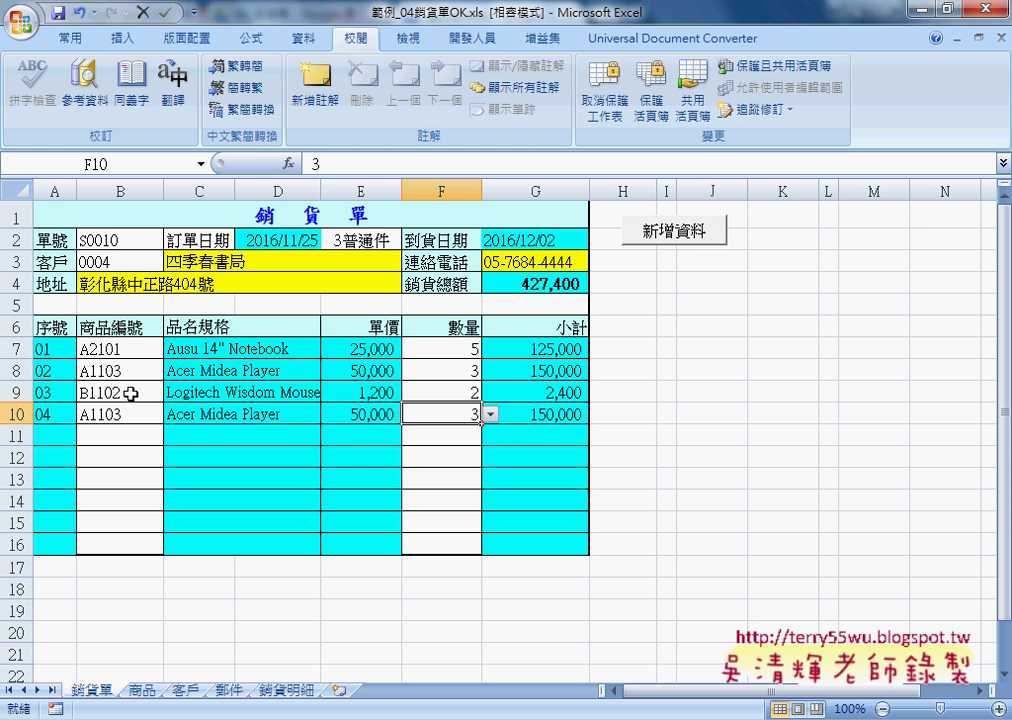
pyautogui.click(150, 436)
pyautogui.click(172, 437)
pyautogui.click(140, 449)
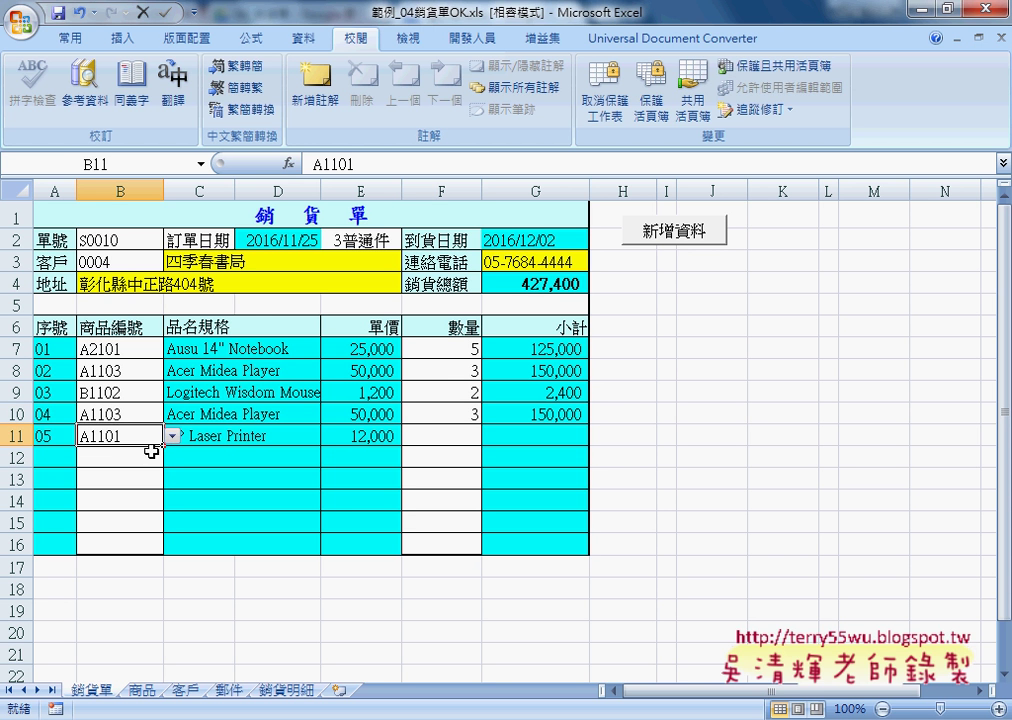
pyautogui.click(248, 438)
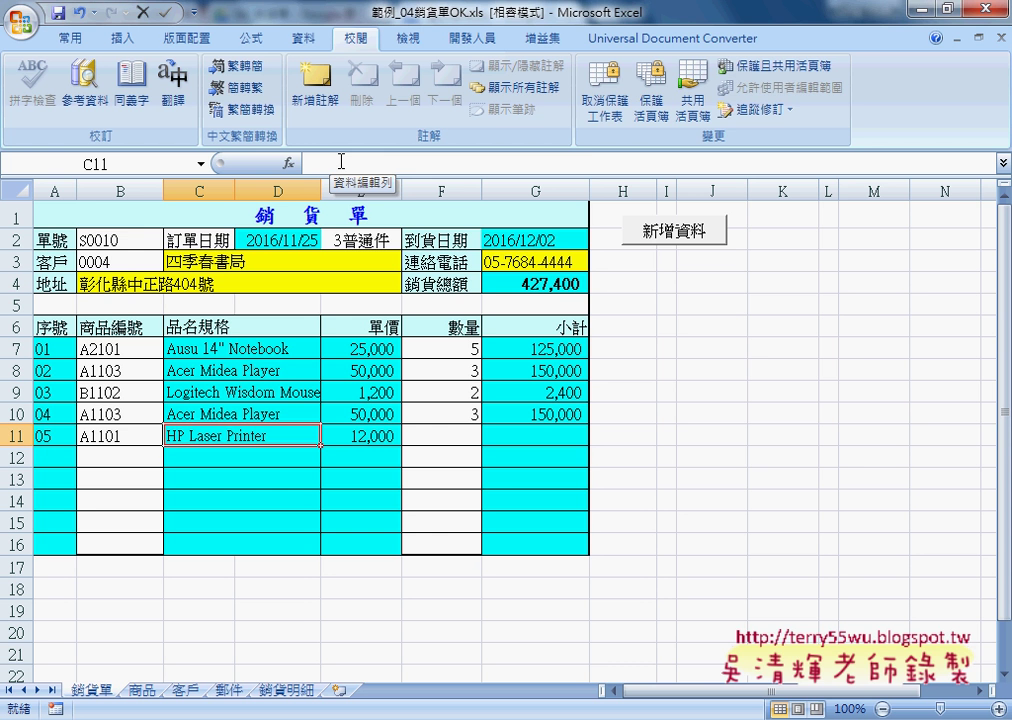
# Step: Cancel unprotecting to keep the form locked, then view 銷貨明細 listing orders S0004–S0009
pyautogui.click(606, 114)
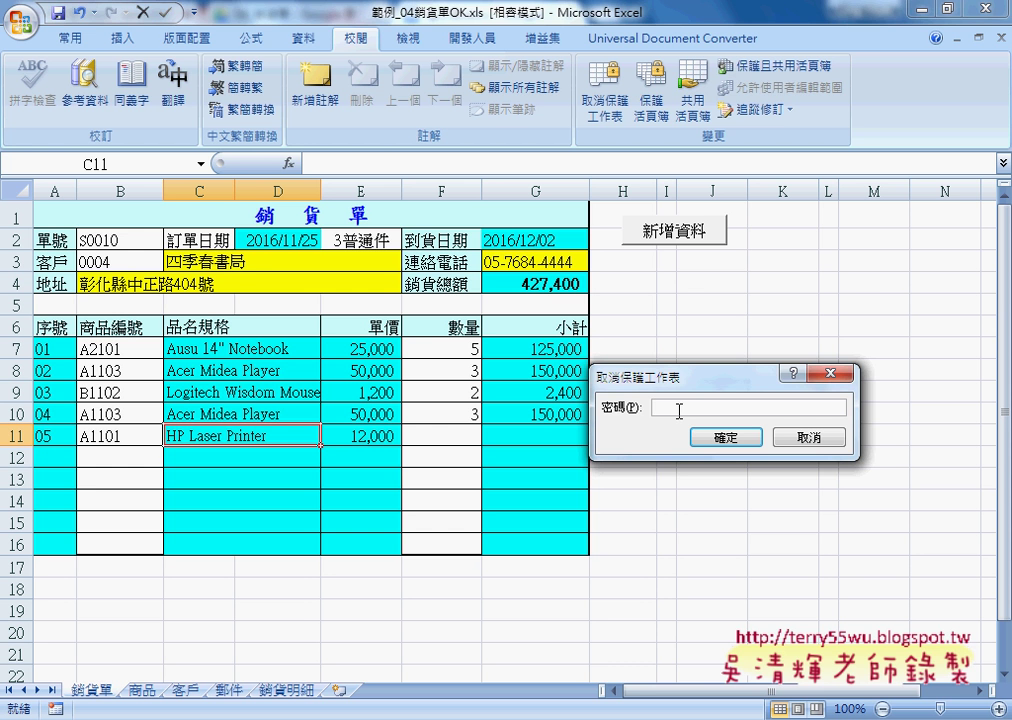
pyautogui.click(805, 438)
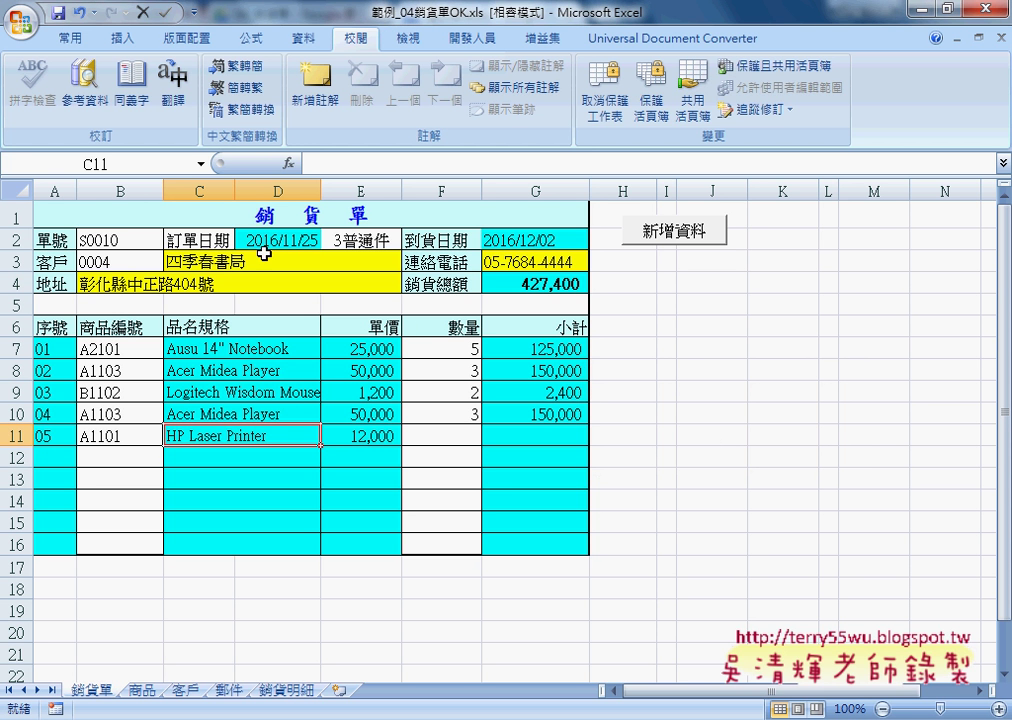
pyautogui.click(284, 690)
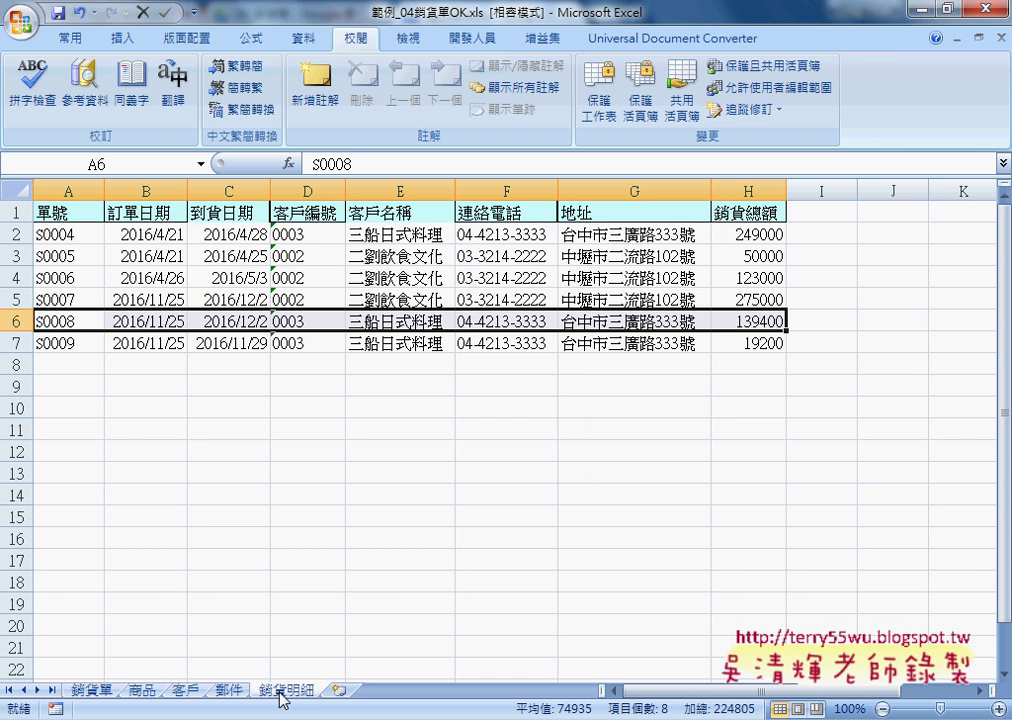
# Step: On the 銷貨單 form, run 新增資料 to record order S0010, leaving an empty order S0011
pyautogui.click(91, 690)
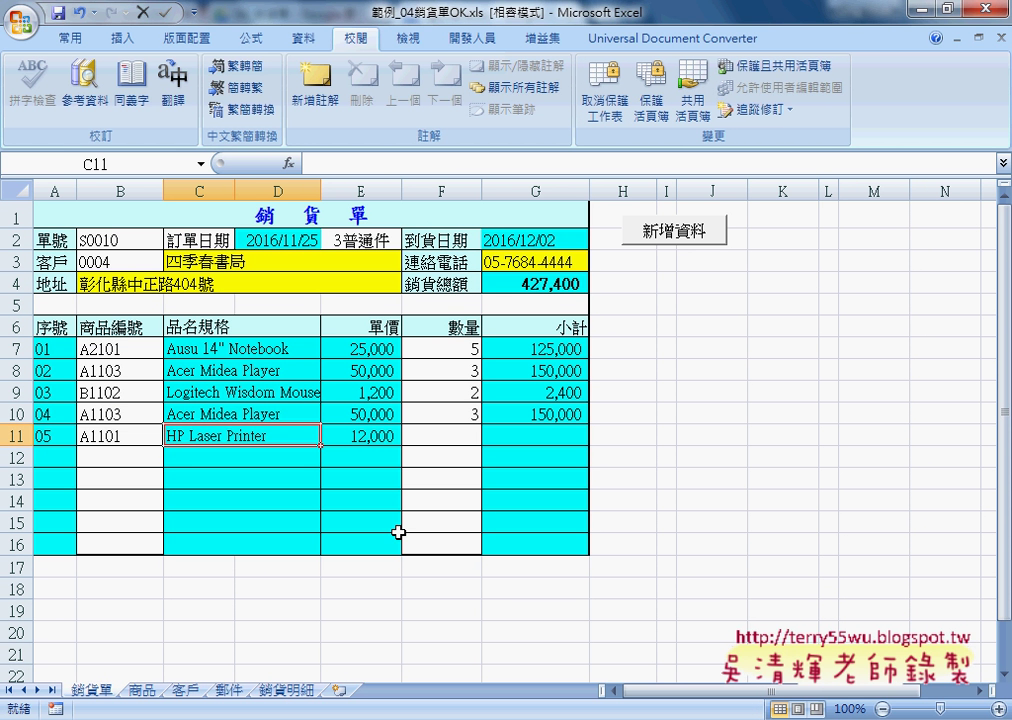
pyautogui.click(683, 238)
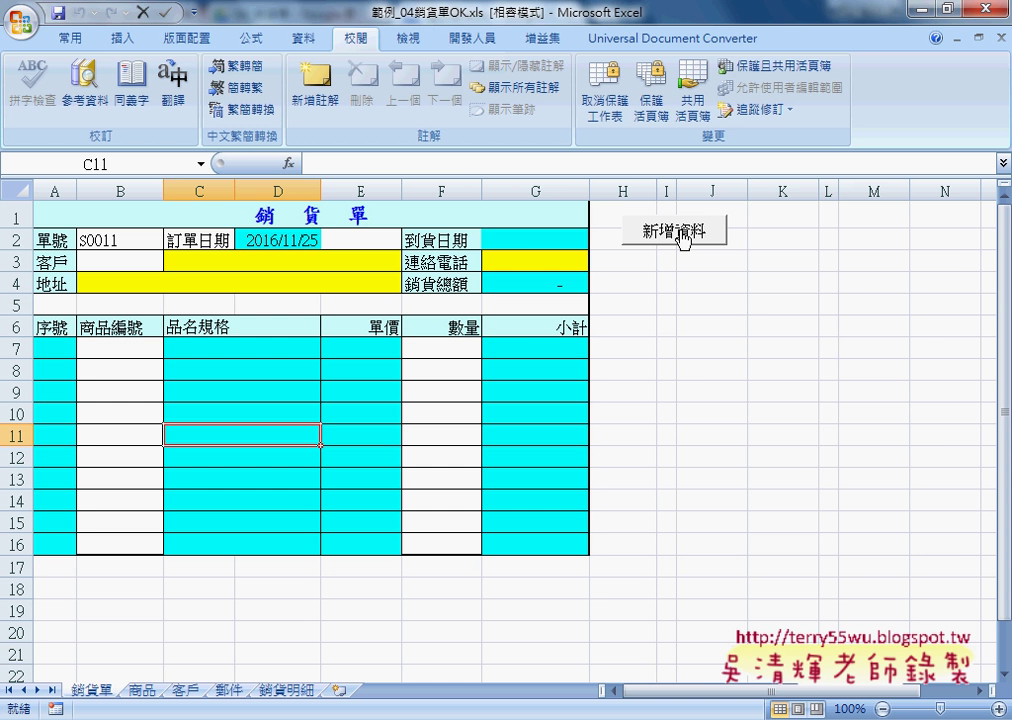
# Step: View the 新增資料 button's macro code, then check 銷貨明細 now lists S0010 totalling 427,400
pyautogui.rightClick(683, 238)
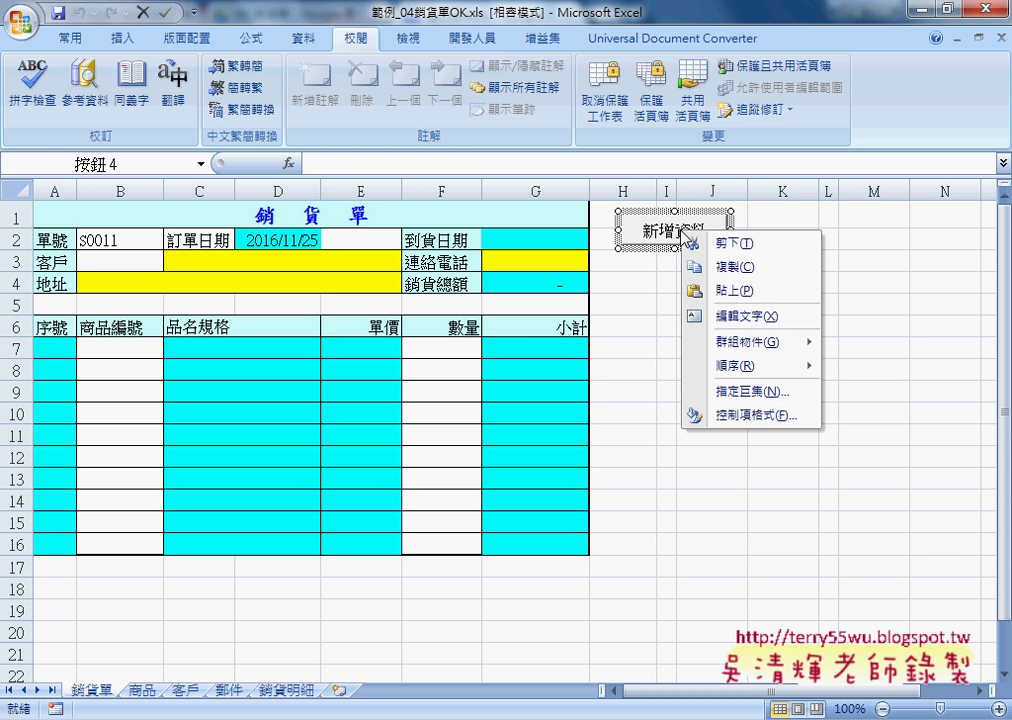
pyautogui.click(740, 388)
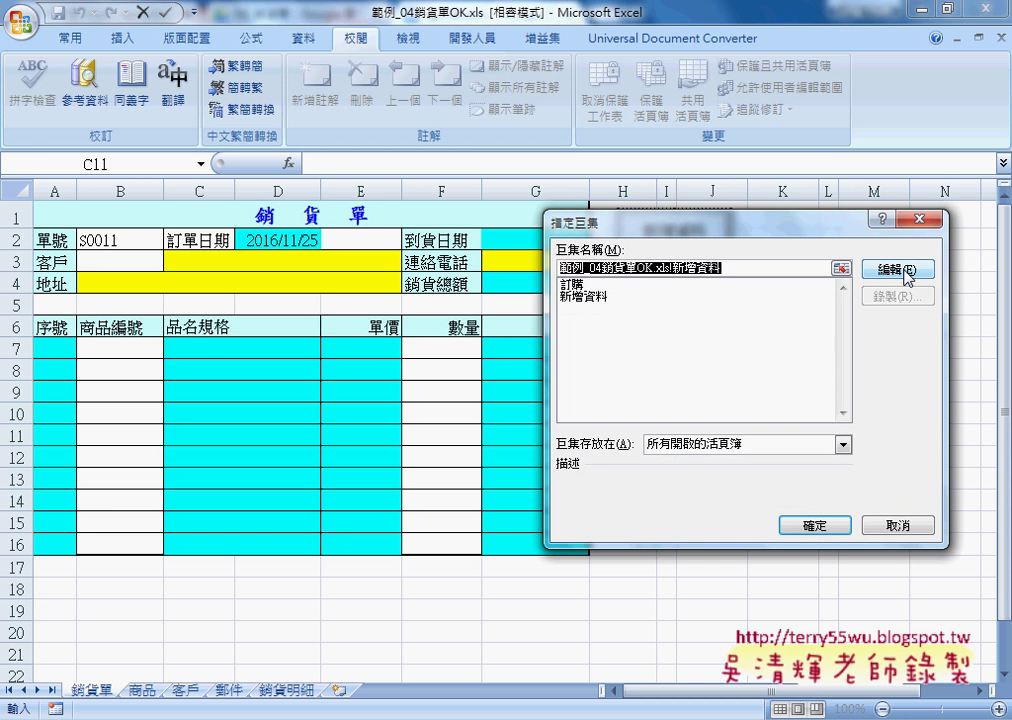
pyautogui.click(897, 269)
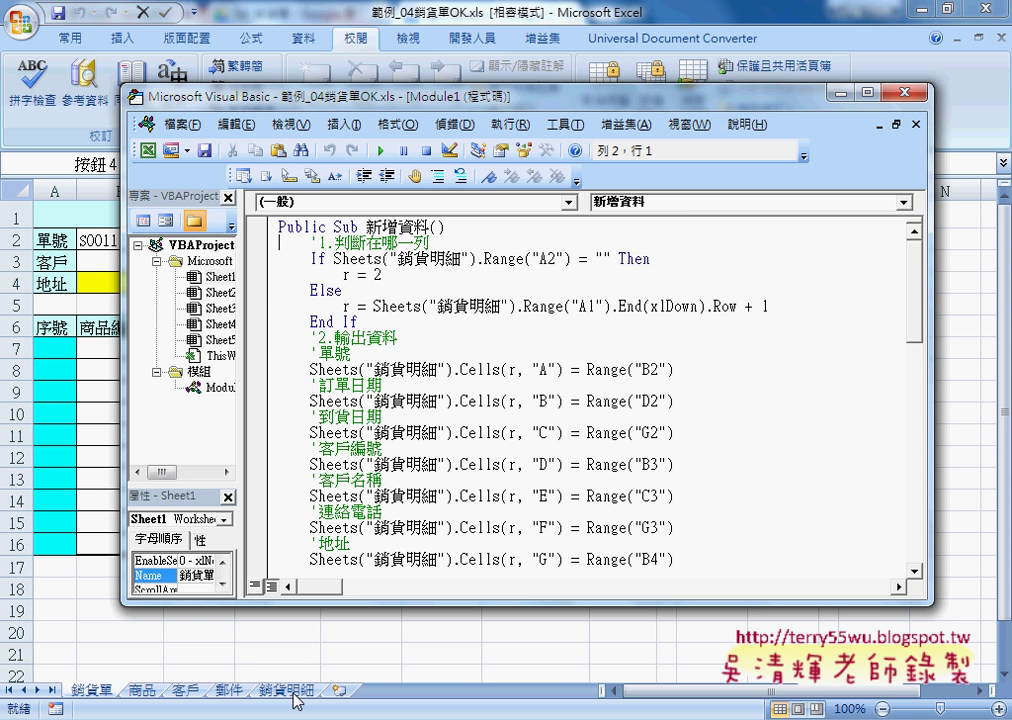
pyautogui.click(292, 690)
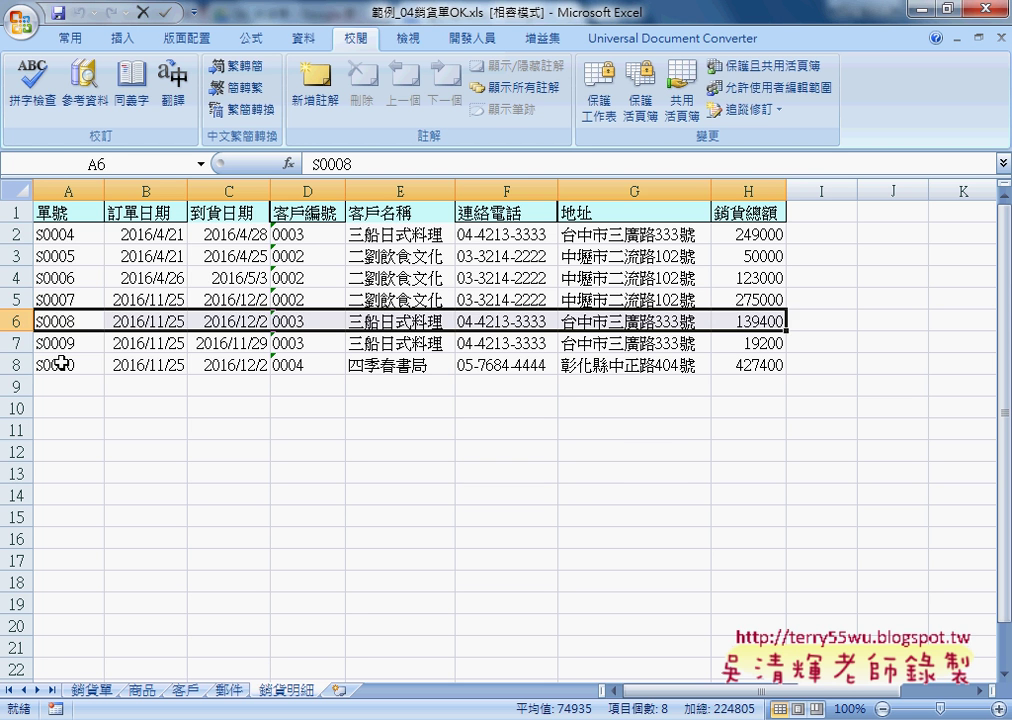
# Step: Delete order rows S0004–S0010 (A2:H8) on 銷貨明細, keeping only the header row
pyautogui.click(65, 362)
pyautogui.moveTo(65, 233); pyautogui.dragTo(60, 360)
pyautogui.click(62, 363)
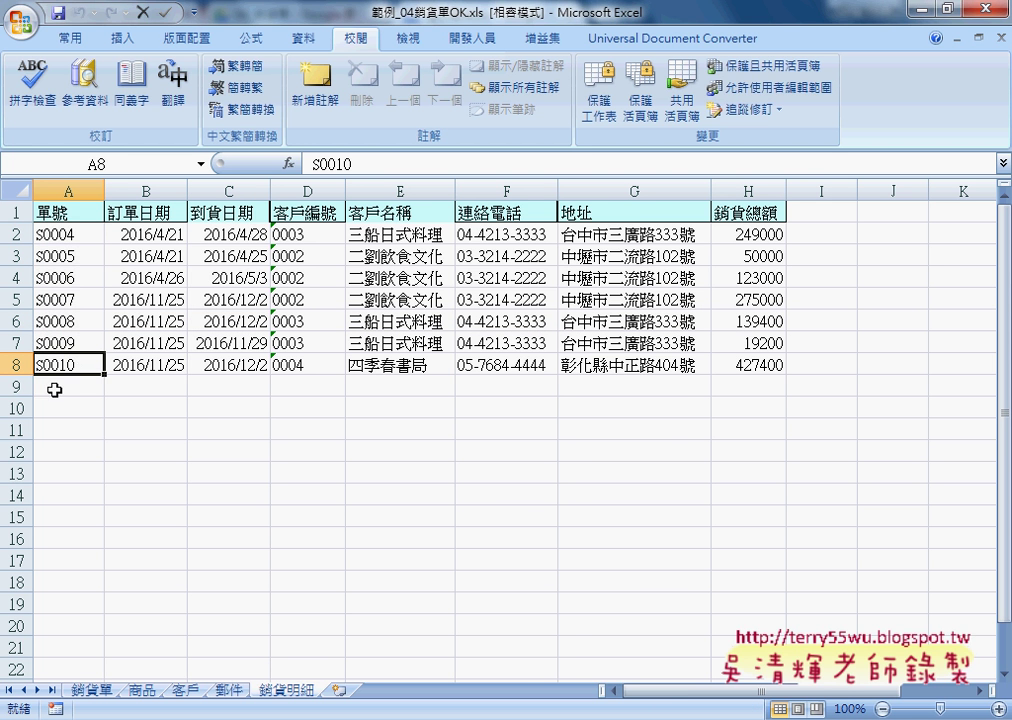
pyautogui.click(54, 386)
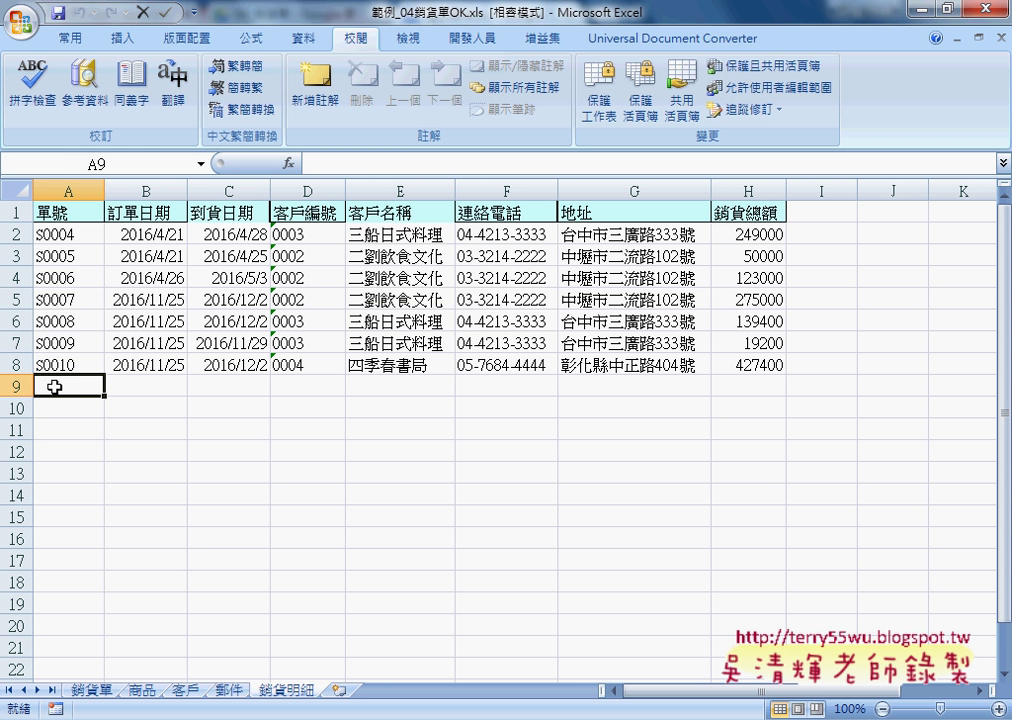
pyautogui.moveTo(48, 233); pyautogui.dragTo(732, 365)
pyautogui.hotkey('ctrl', 'c')
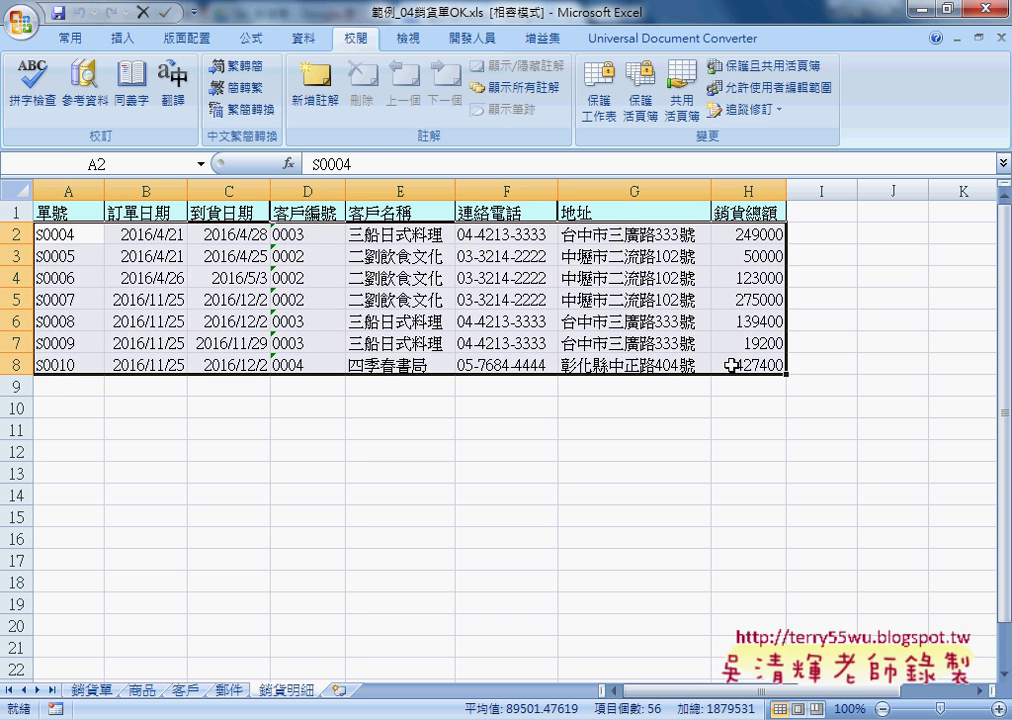
pyautogui.press('Delete')
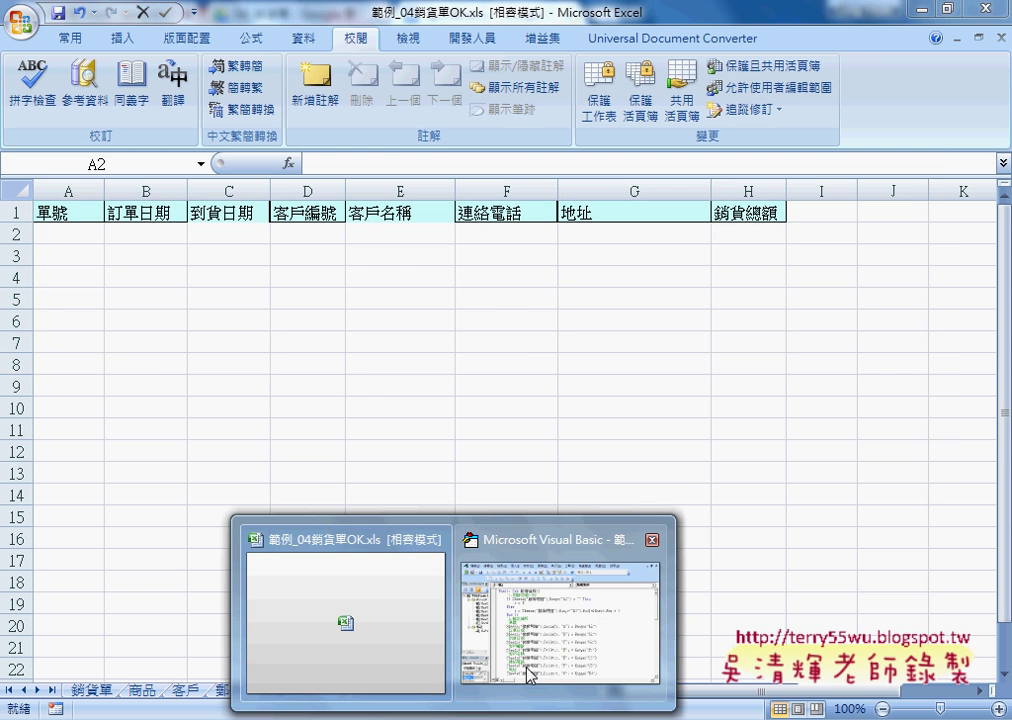
# Step: In the macro's If line, review the 銷貨明細 reference, the A2 empty check and r = 2
pyautogui.click(524, 669)
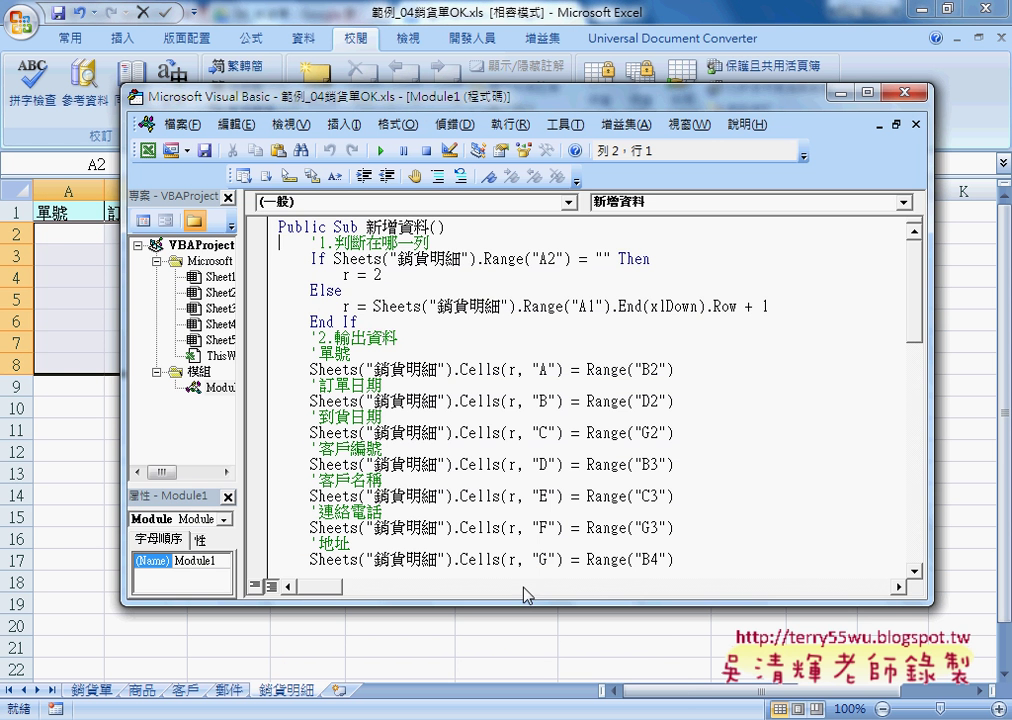
pyautogui.click(334, 259)
pyautogui.moveTo(334, 259); pyautogui.dragTo(476, 259)
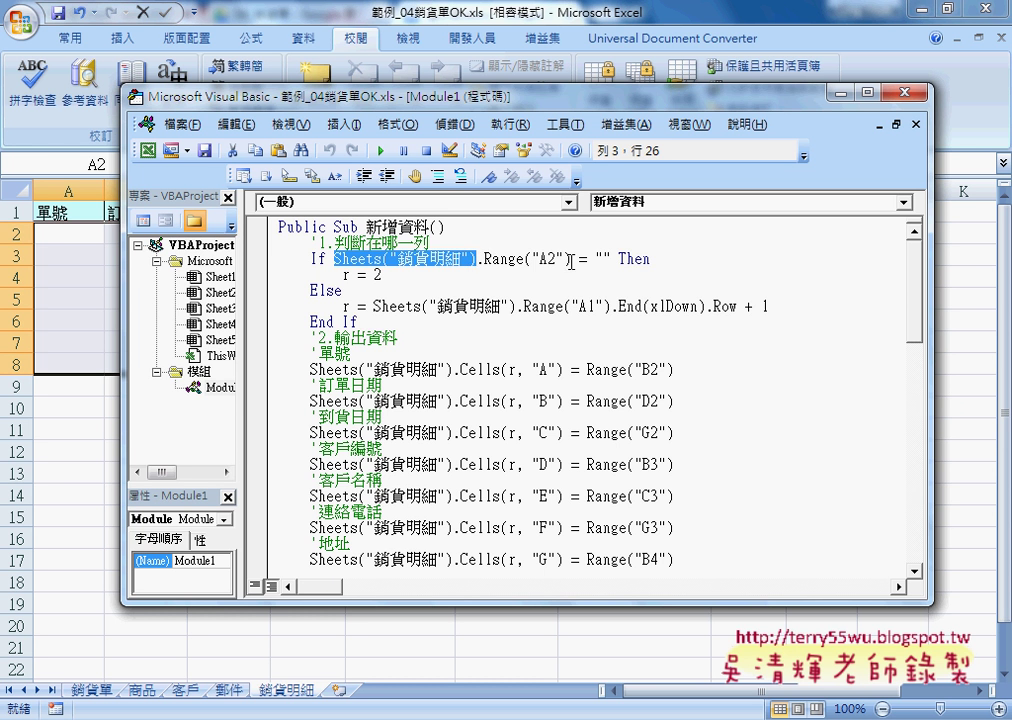
pyautogui.moveTo(572, 259); pyautogui.dragTo(477, 256)
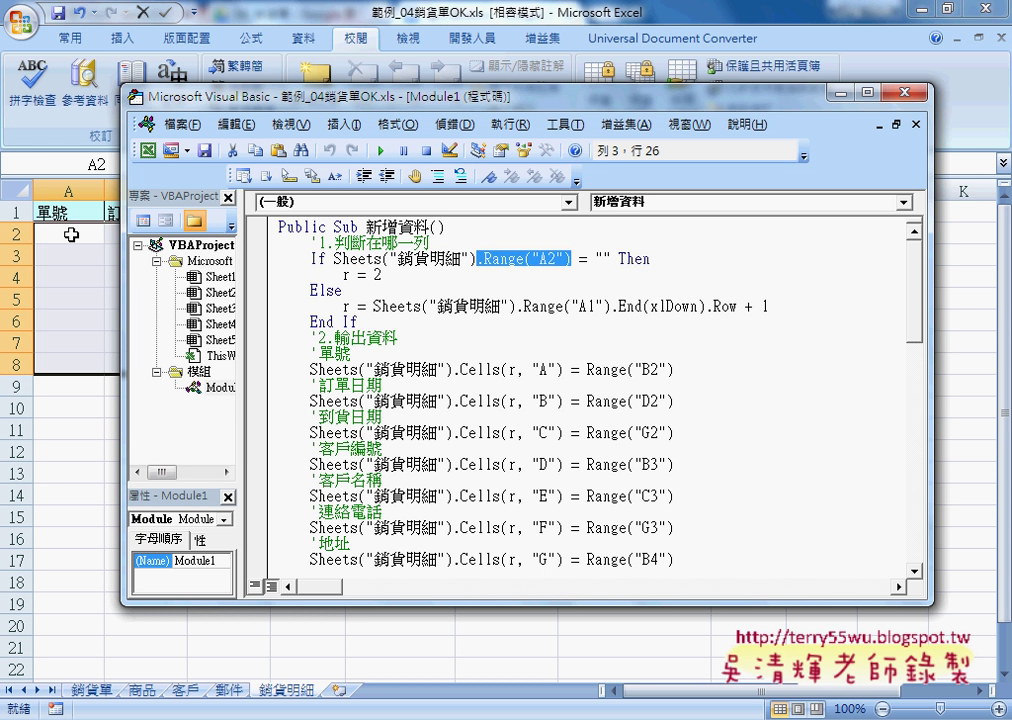
pyautogui.moveTo(598, 259); pyautogui.dragTo(580, 259)
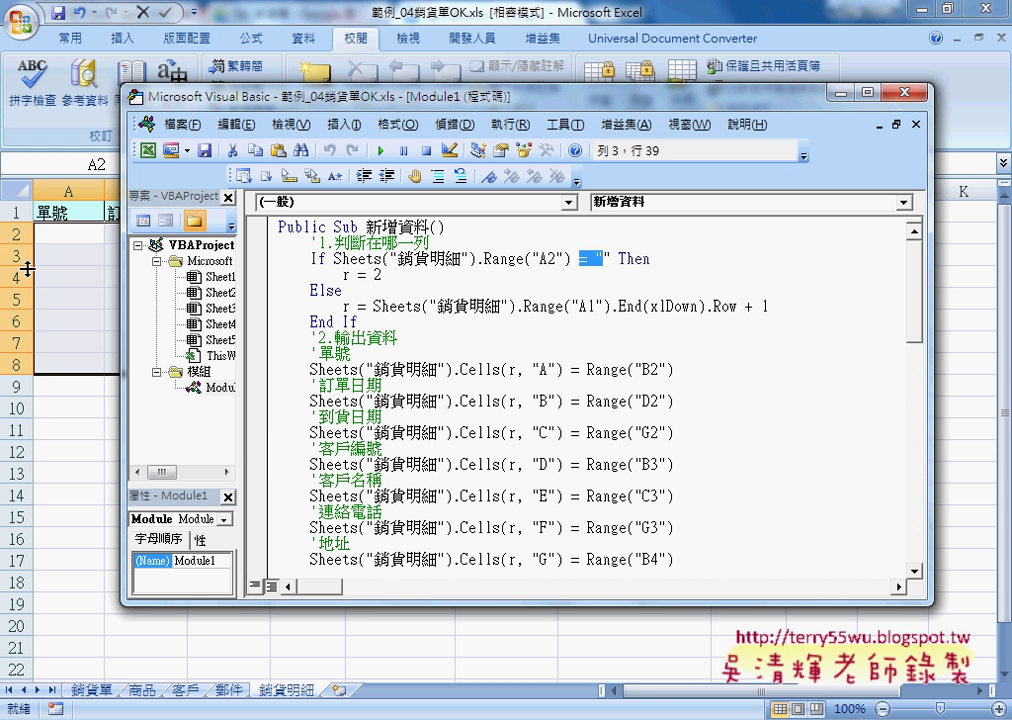
pyautogui.moveTo(382, 274); pyautogui.dragTo(342, 274)
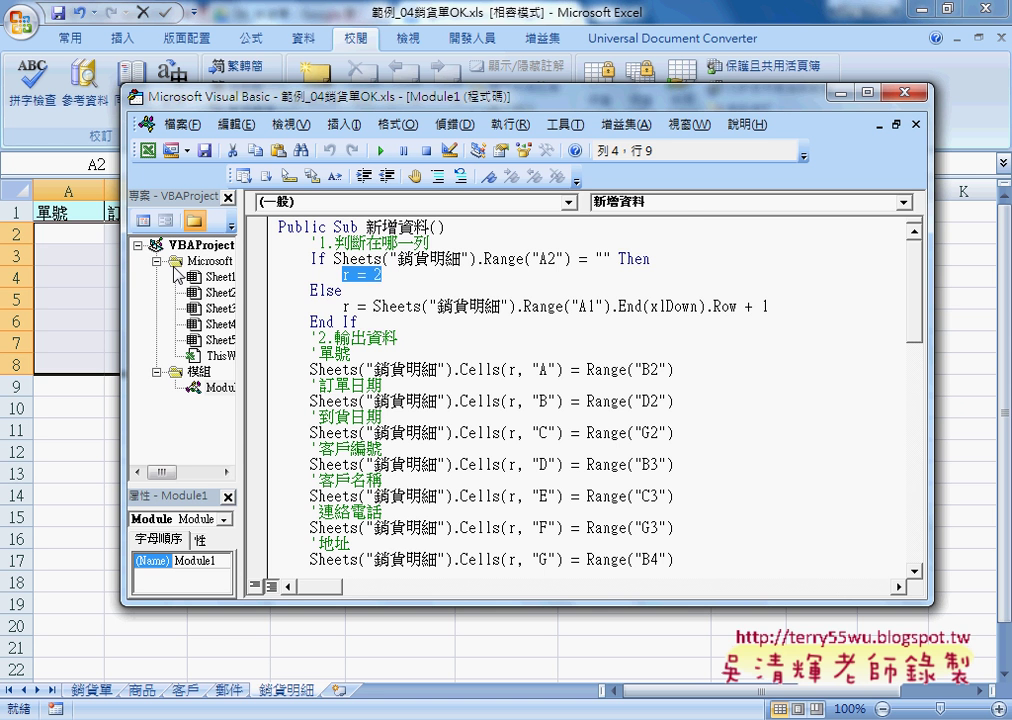
# Step: Review the Else branch's last-used-row lookup and the whole If…End If block, then return to 銷貨明細
pyautogui.click(319, 290)
pyautogui.moveTo(373, 306); pyautogui.dragTo(740, 306)
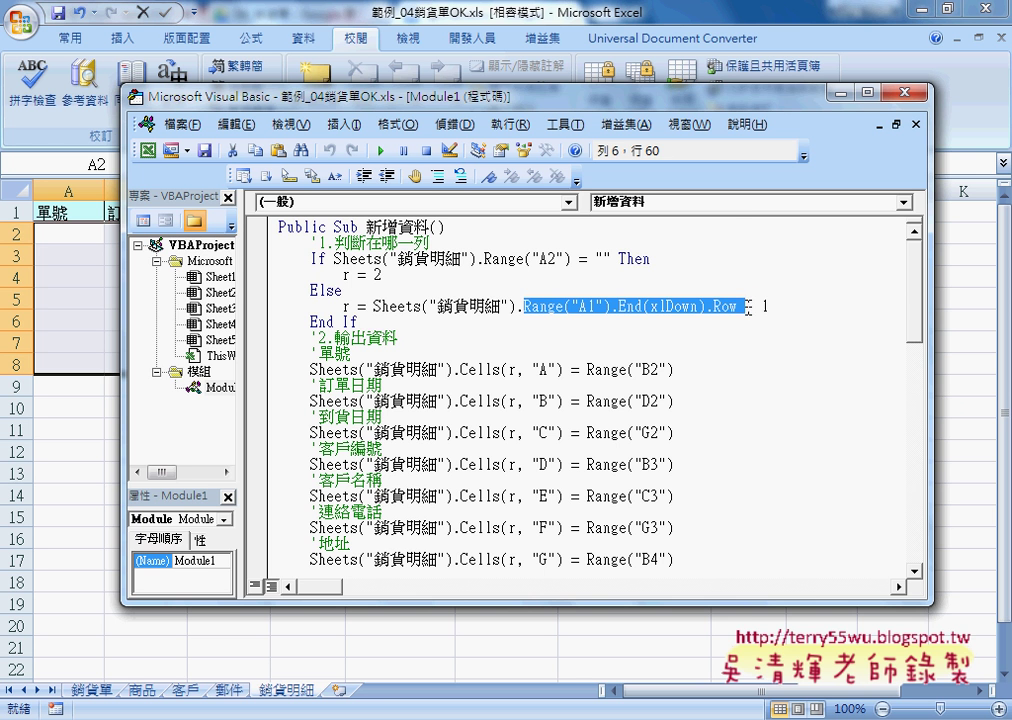
pyautogui.moveTo(740, 306); pyautogui.dragTo(747, 307)
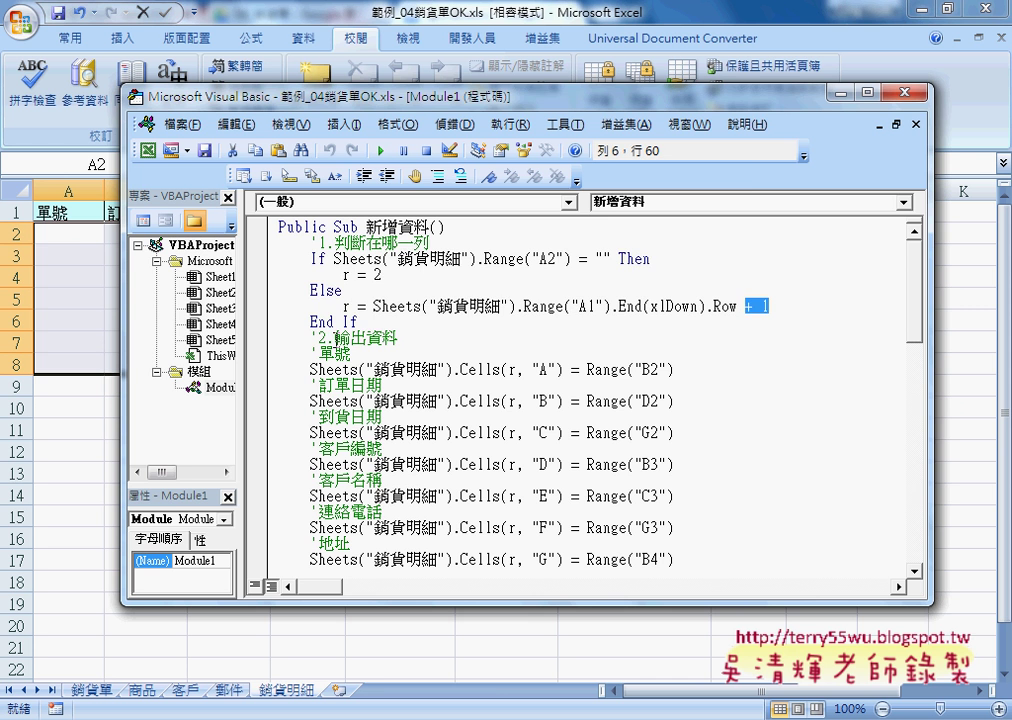
pyautogui.moveTo(357, 322); pyautogui.dragTo(278, 258)
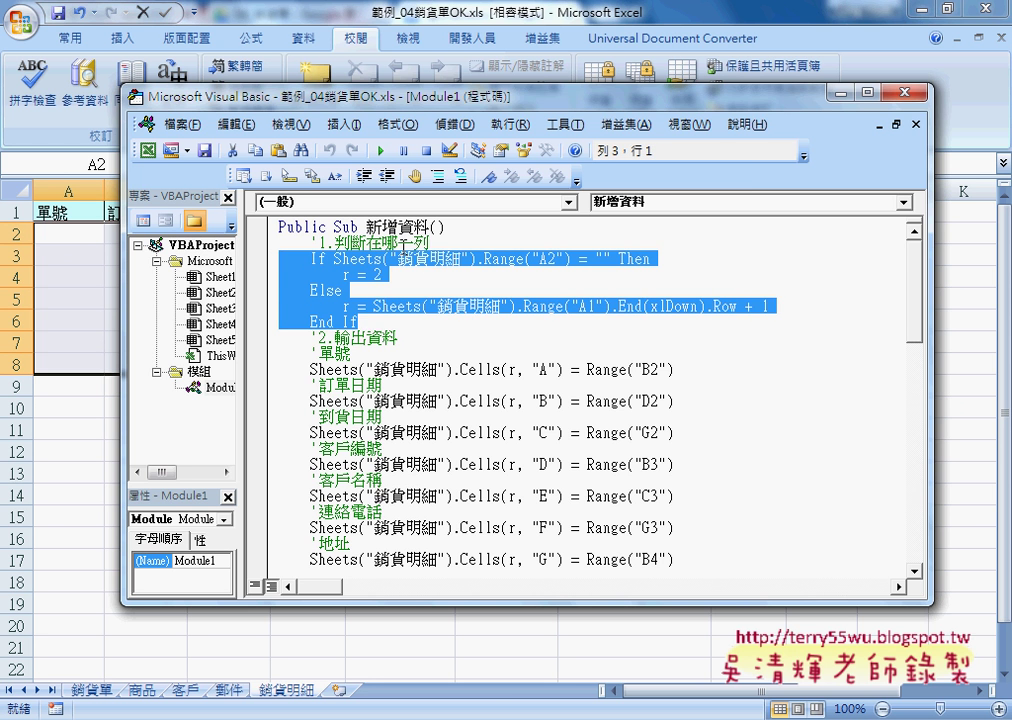
pyautogui.click(81, 243)
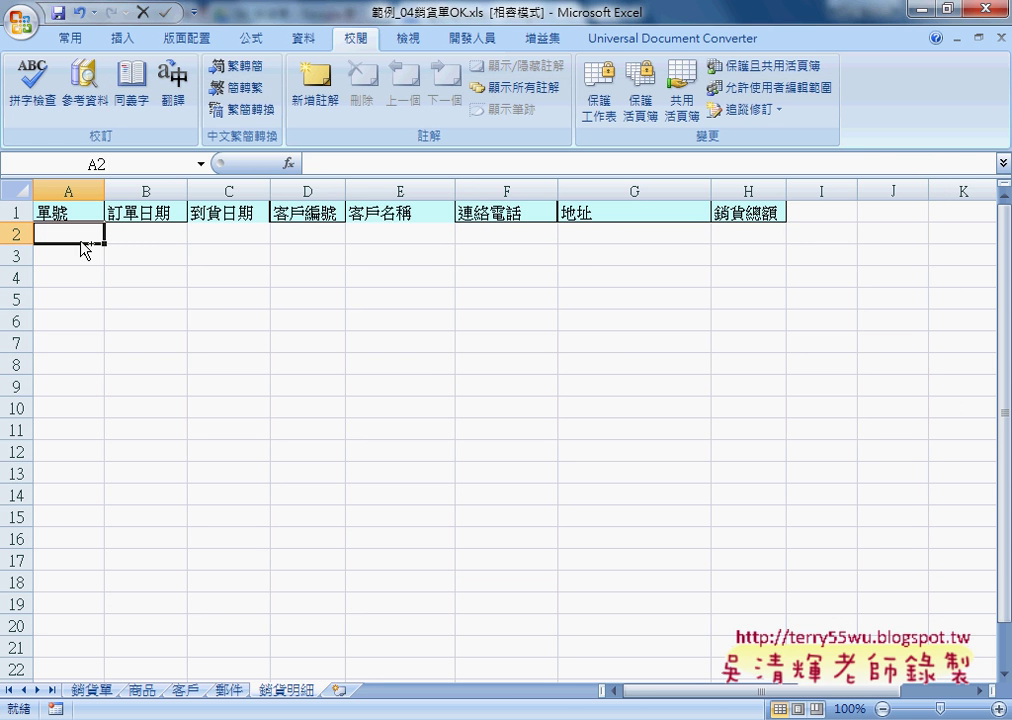
# Step: Restore the 銷貨明細 records, review Range("B2") in the output code, then go to 銷貨單
pyautogui.hotkey('ctrl', 'v')
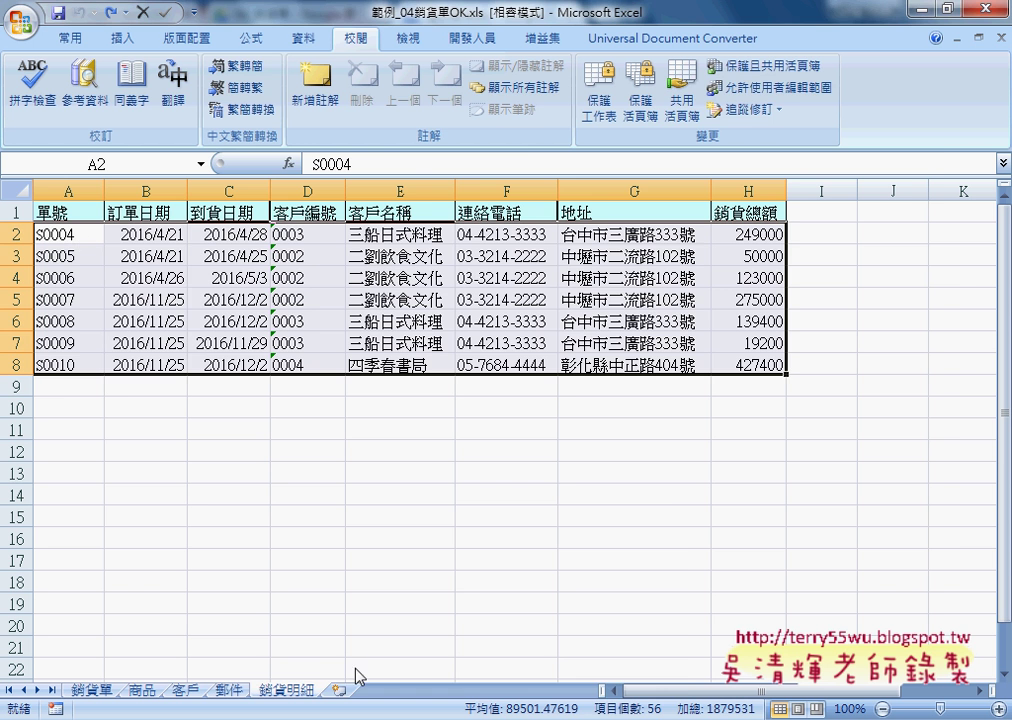
pyautogui.click(502, 631)
pyautogui.click(459, 369)
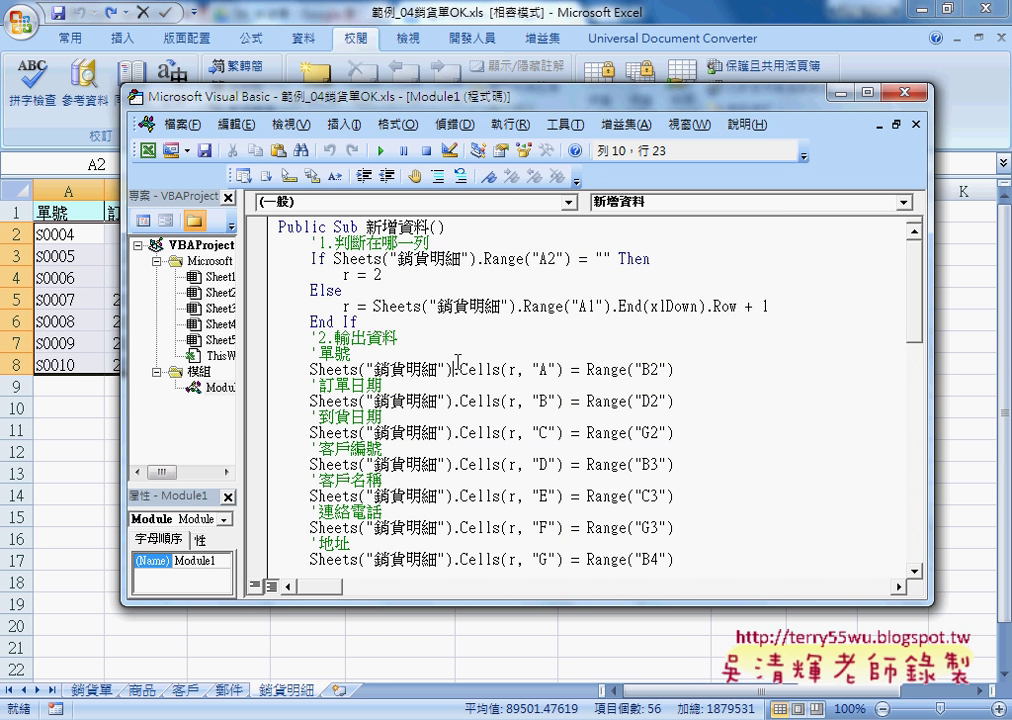
pyautogui.scroll(-2, 459, 369)
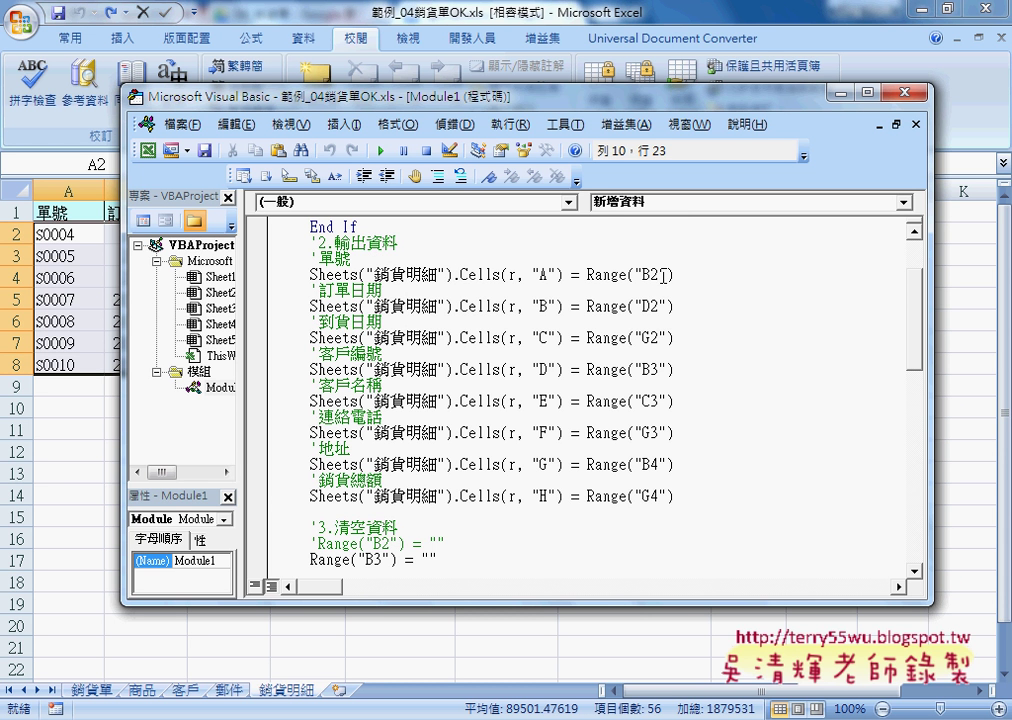
pyautogui.moveTo(674, 275); pyautogui.dragTo(587, 274)
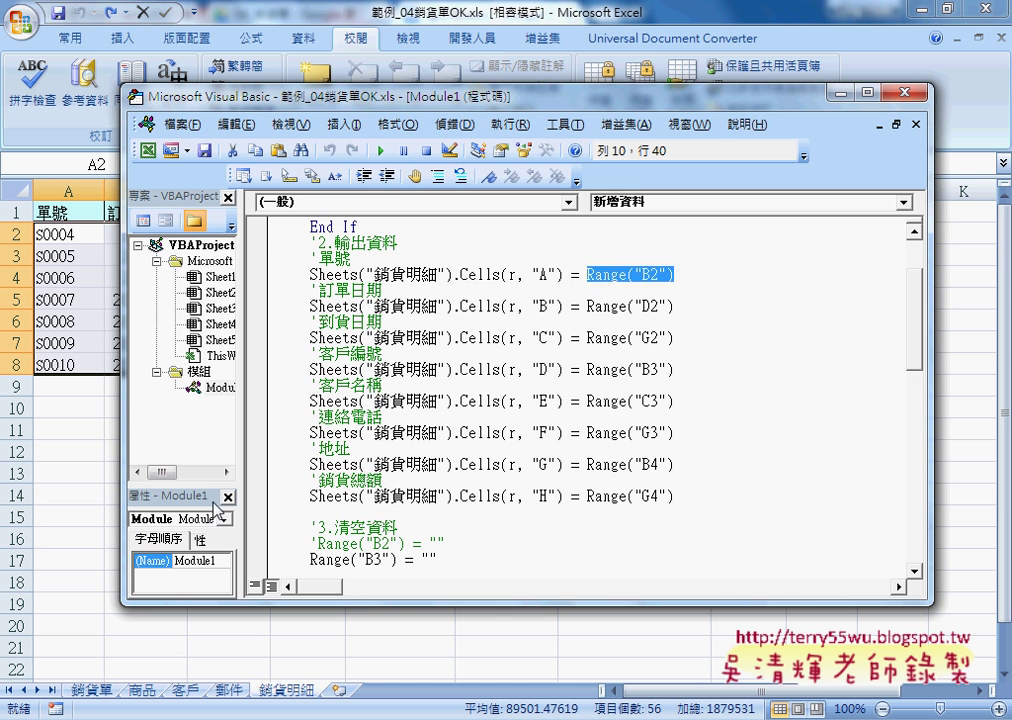
pyautogui.click(89, 692)
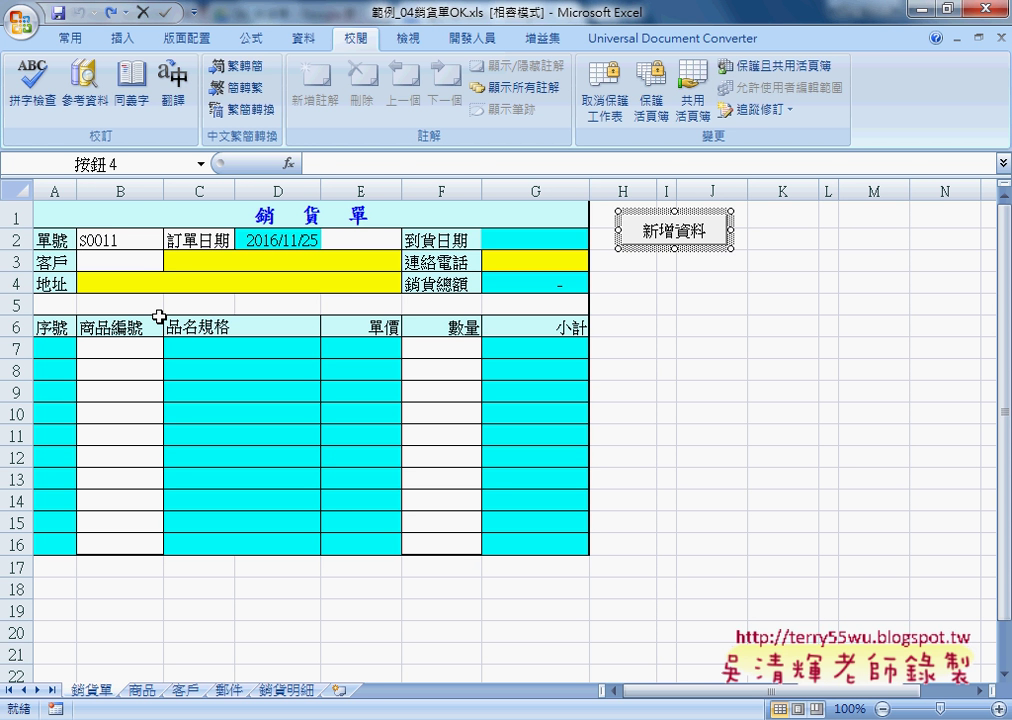
# Step: Compare form cells B2, D2, G2, B3 and C3 with the matching 銷貨明細 columns
pyautogui.click(140, 241)
pyautogui.click(283, 688)
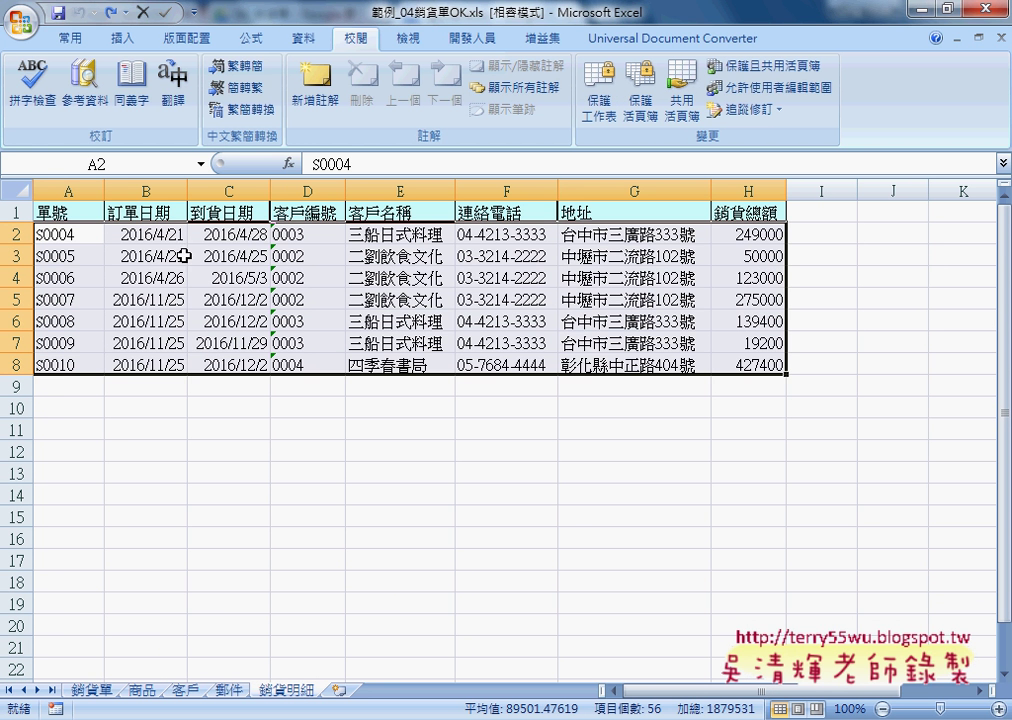
pyautogui.click(92, 690)
pyautogui.click(272, 238)
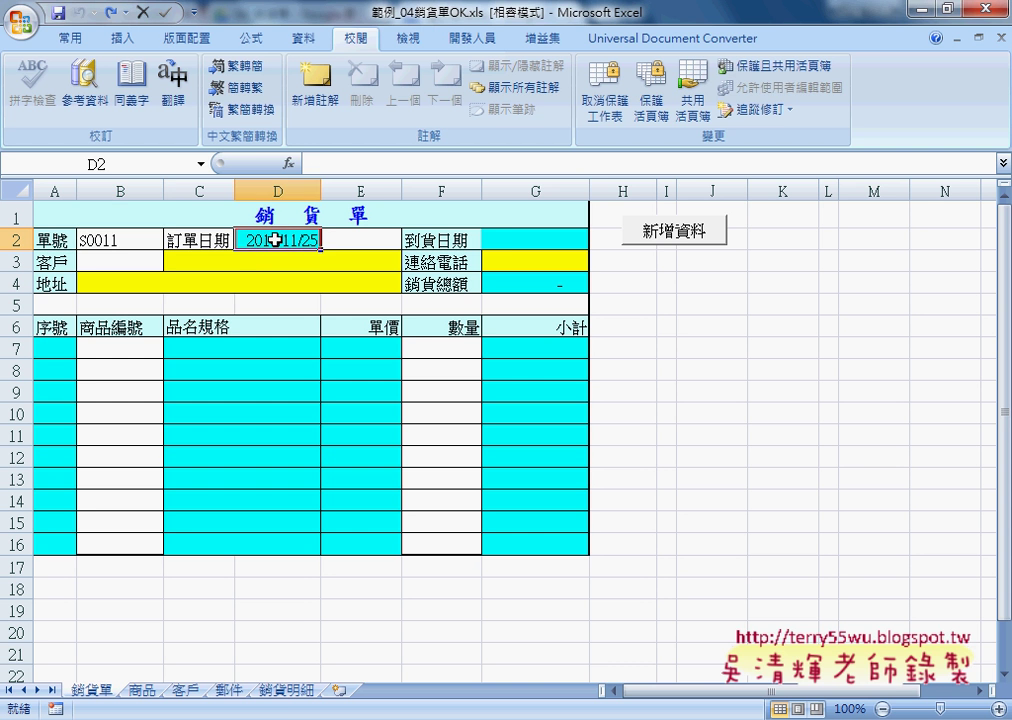
pyautogui.click(507, 245)
pyautogui.click(135, 264)
pyautogui.click(334, 266)
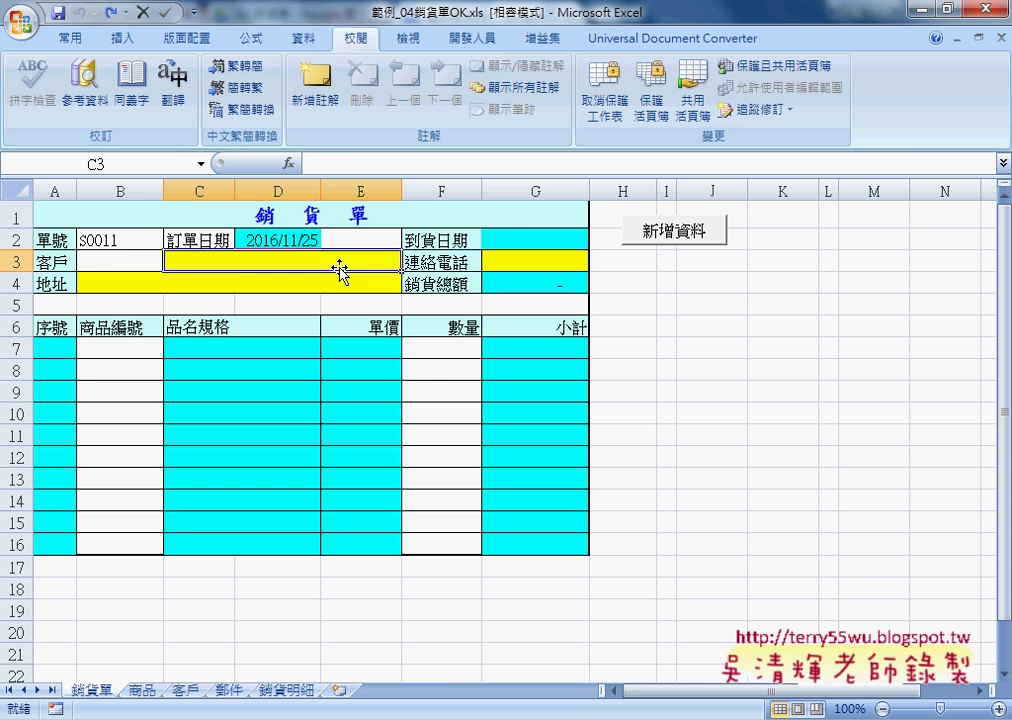
pyautogui.click(288, 695)
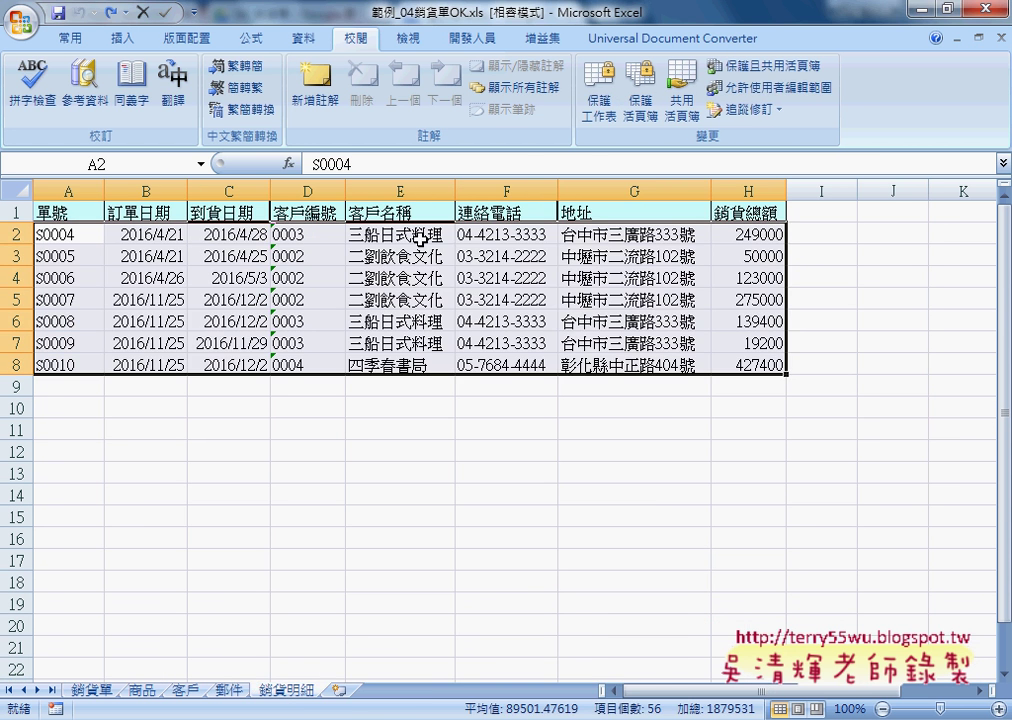
pyautogui.moveTo(453, 719)
pyautogui.click(542, 695)
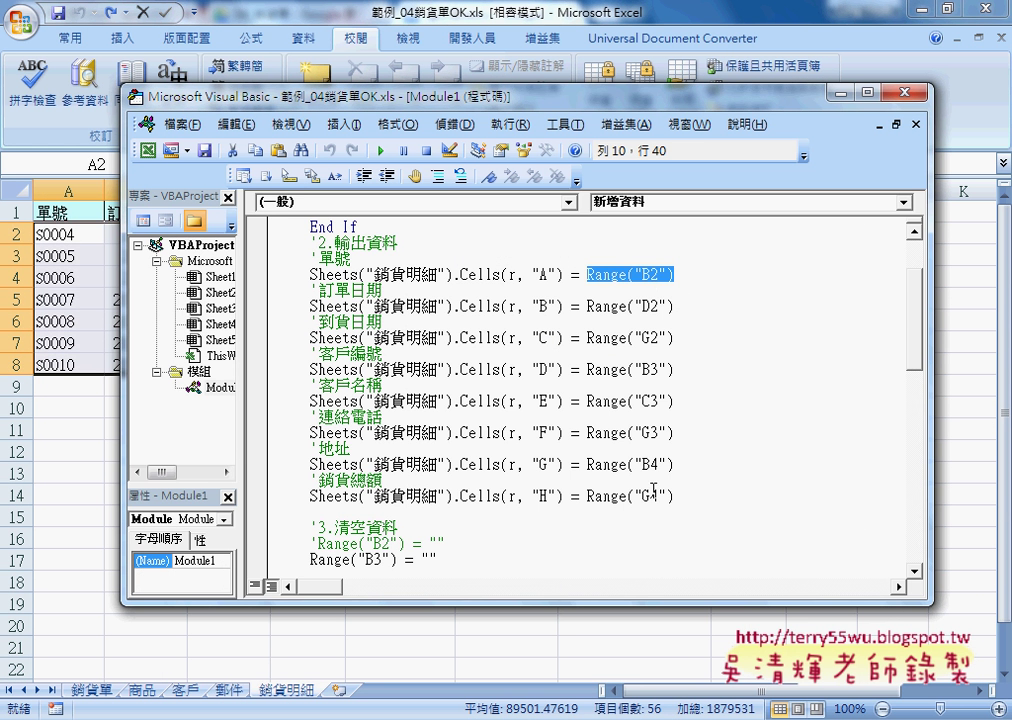
# Step: Review the Range("G4") total-amount line and the commented B2 clearing line, then return to 銷貨單
pyautogui.moveTo(658, 497); pyautogui.dragTo(642, 500)
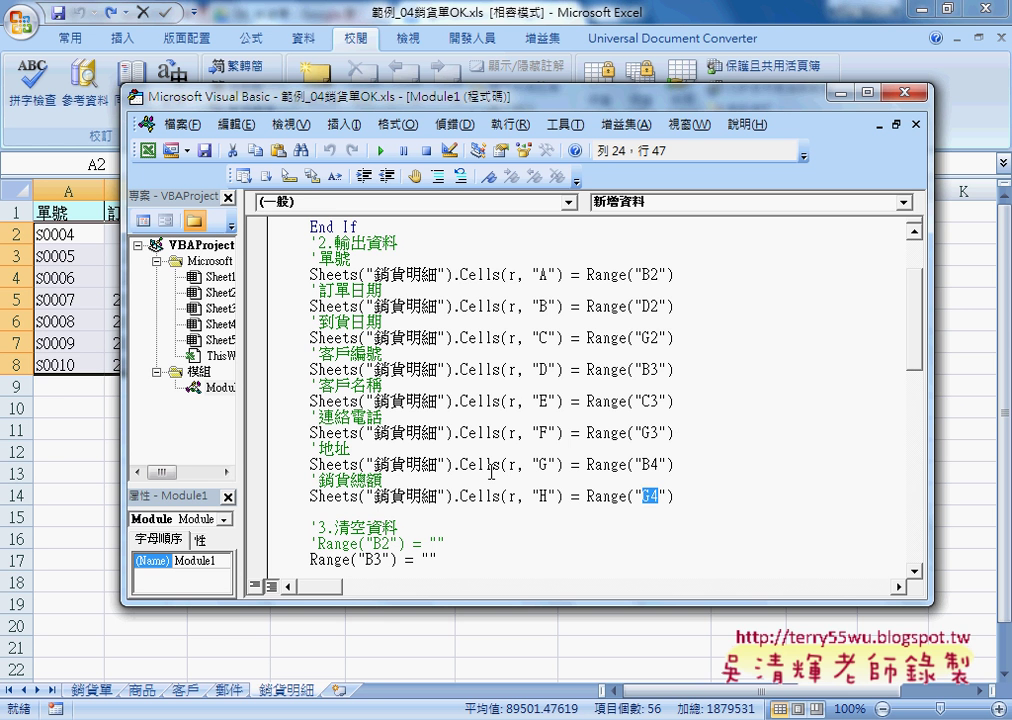
pyautogui.moveTo(587, 496); pyautogui.dragTo(675, 496)
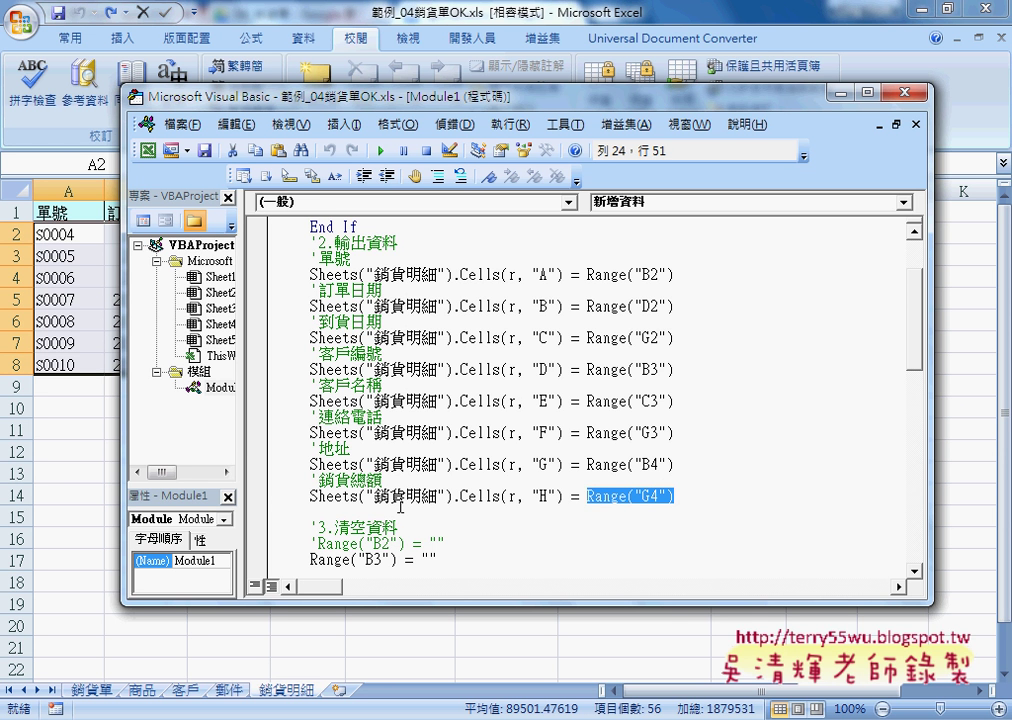
pyautogui.moveTo(453, 496); pyautogui.dragTo(310, 500)
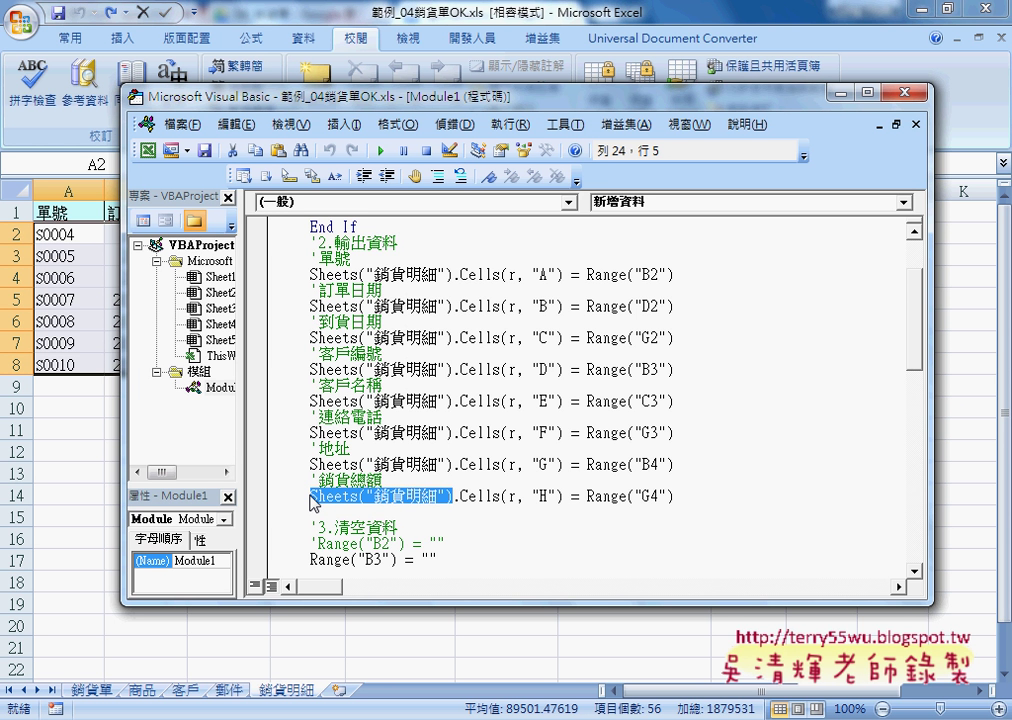
pyautogui.scroll(-2, 341, 510)
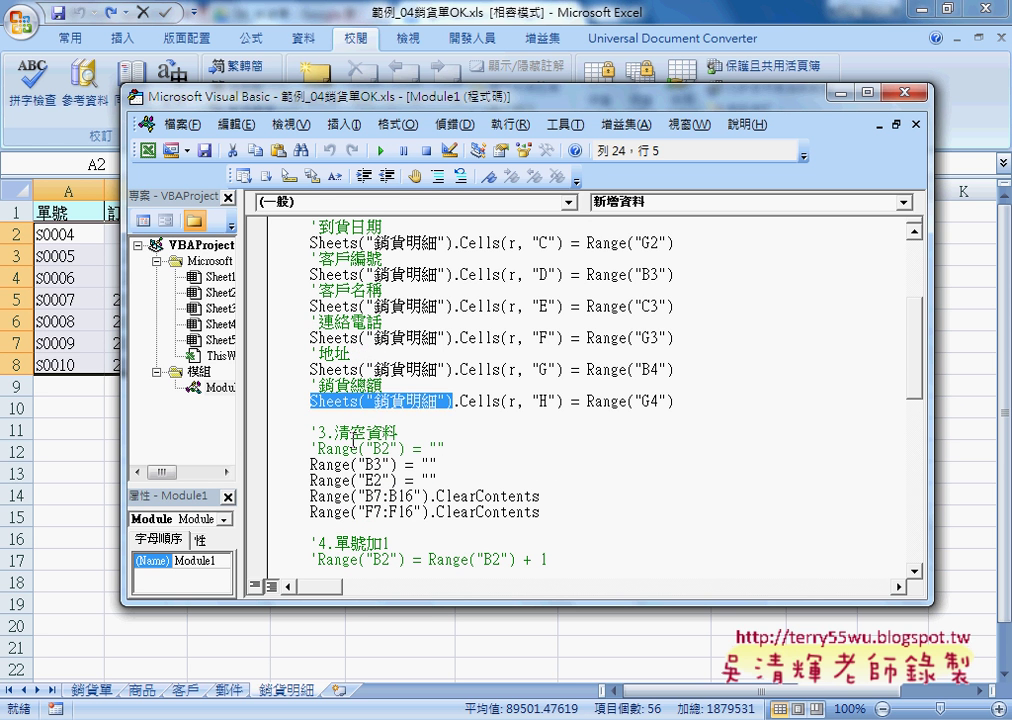
pyautogui.moveTo(445, 449); pyautogui.dragTo(320, 449)
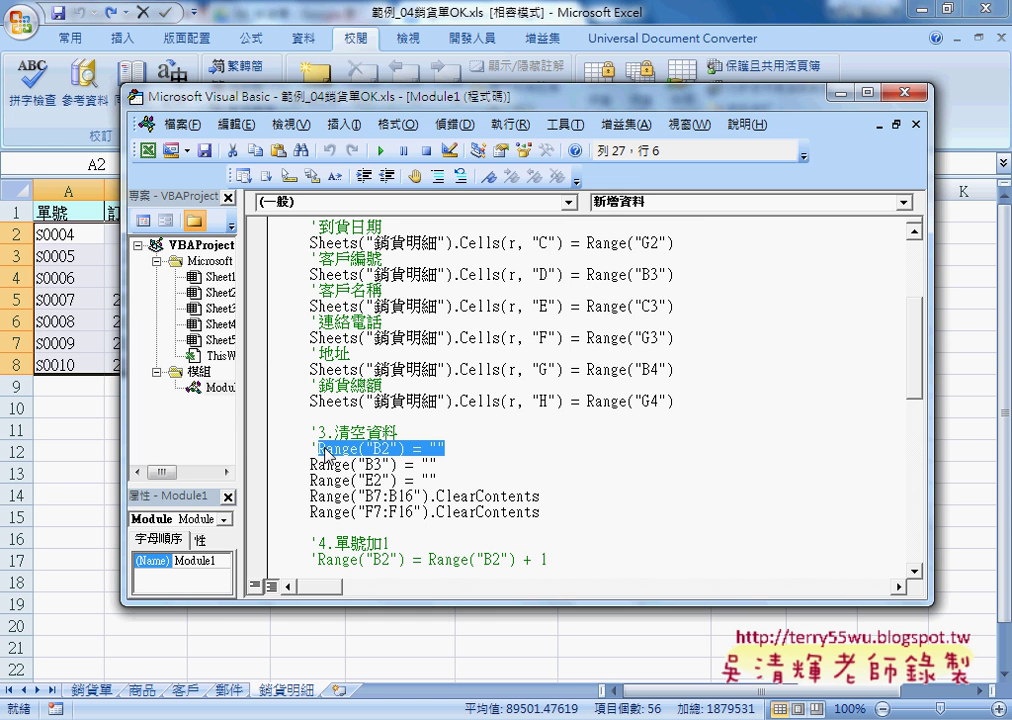
pyautogui.click(90, 690)
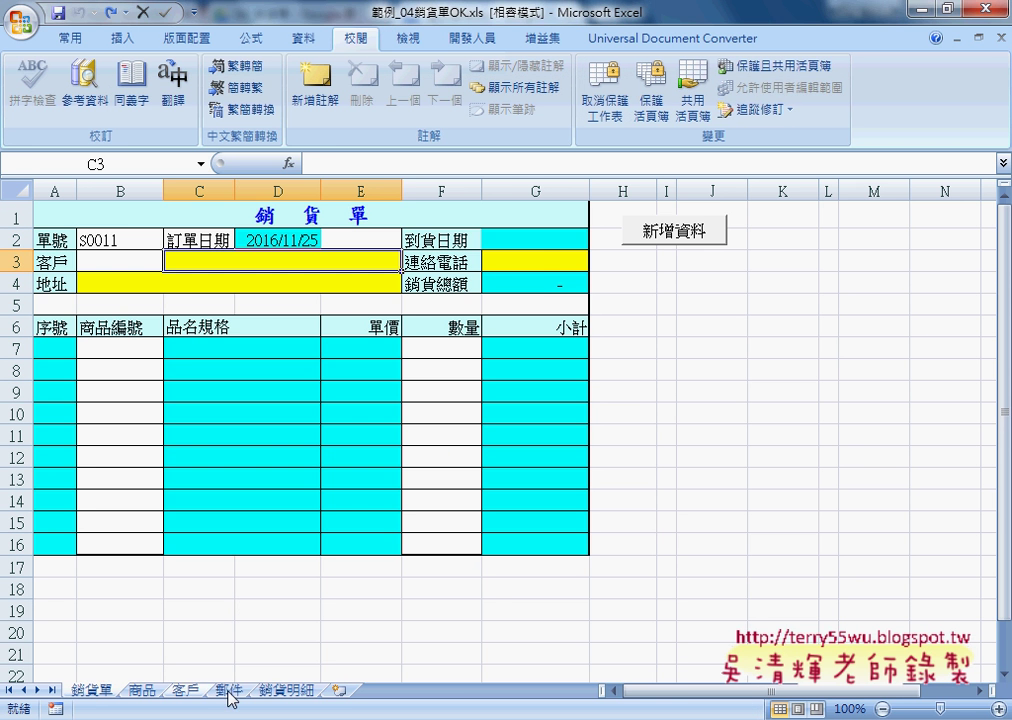
# Step: Narrow the VBA editor to reveal form columns A–B and scroll to the order-number code
pyautogui.click(555, 615)
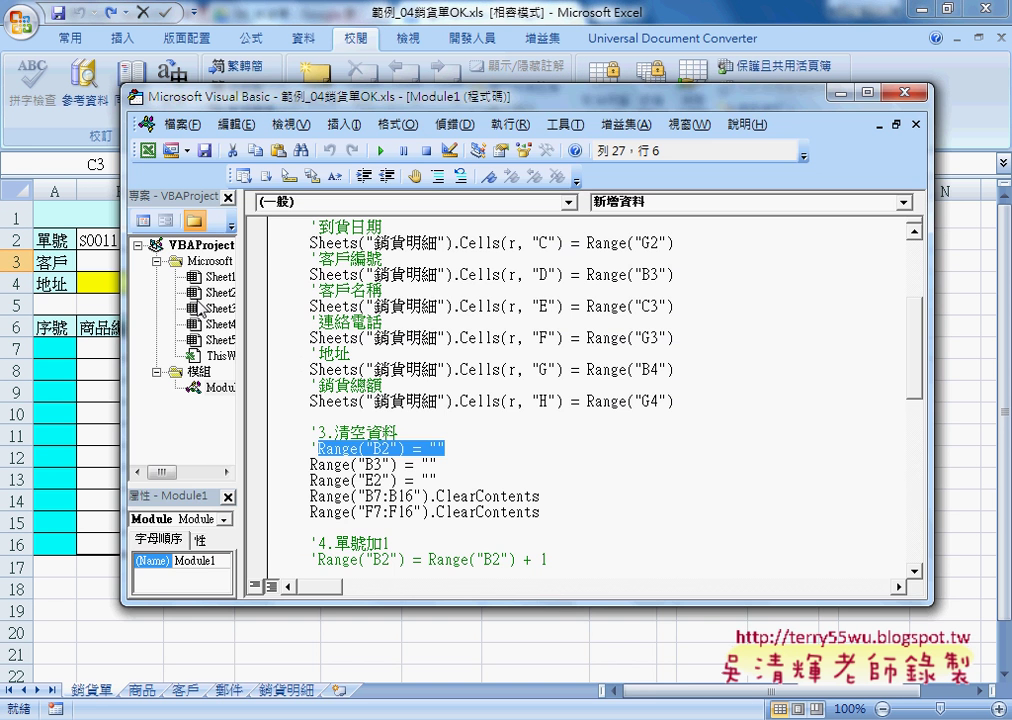
pyautogui.moveTo(122, 245); pyautogui.dragTo(177, 245)
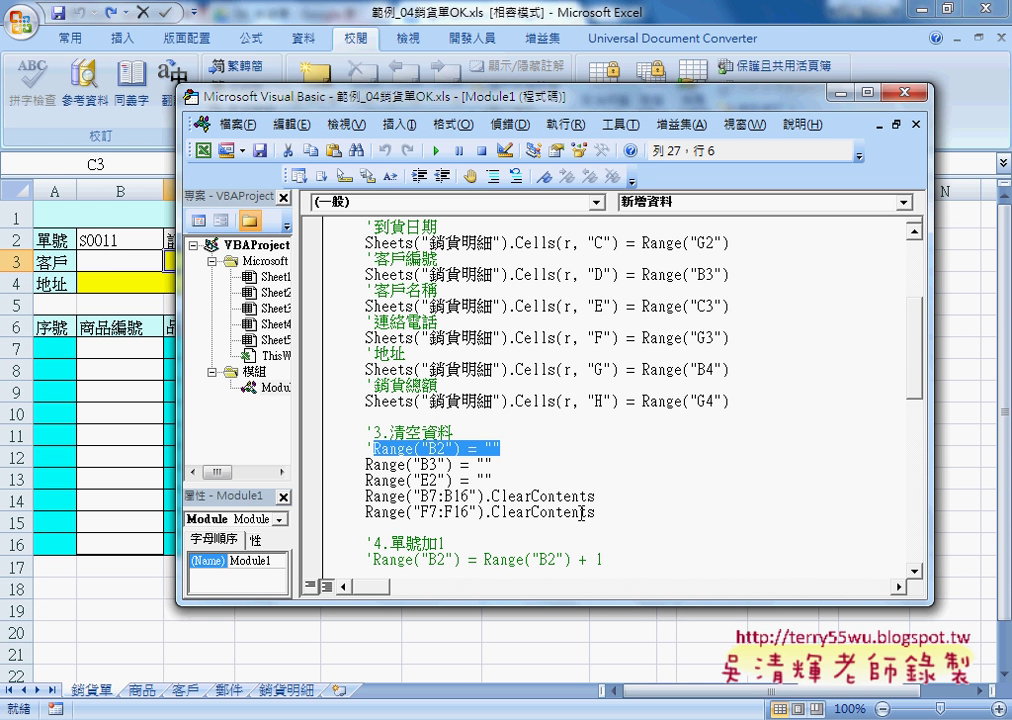
pyautogui.scroll(-2, 465, 415)
pyautogui.scroll(-1, 586, 512)
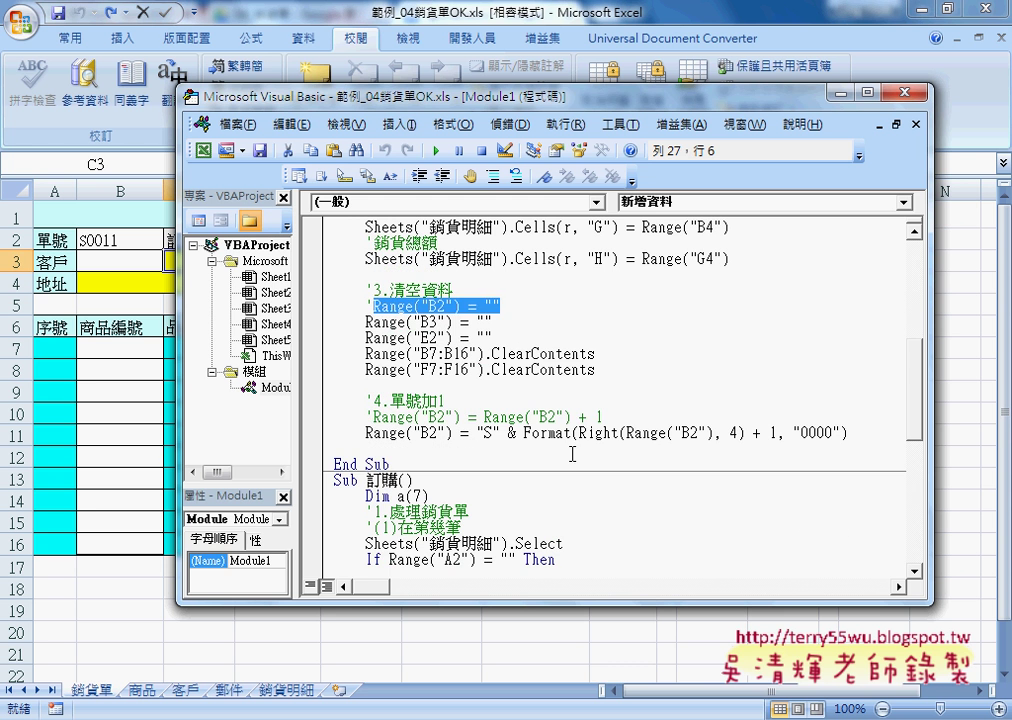
# Step: Uncomment Range("B2") = Range("B2") + 1 and comment out the S-prefixed Format numbering line
pyautogui.click(368, 418)
pyautogui.press('Delete')
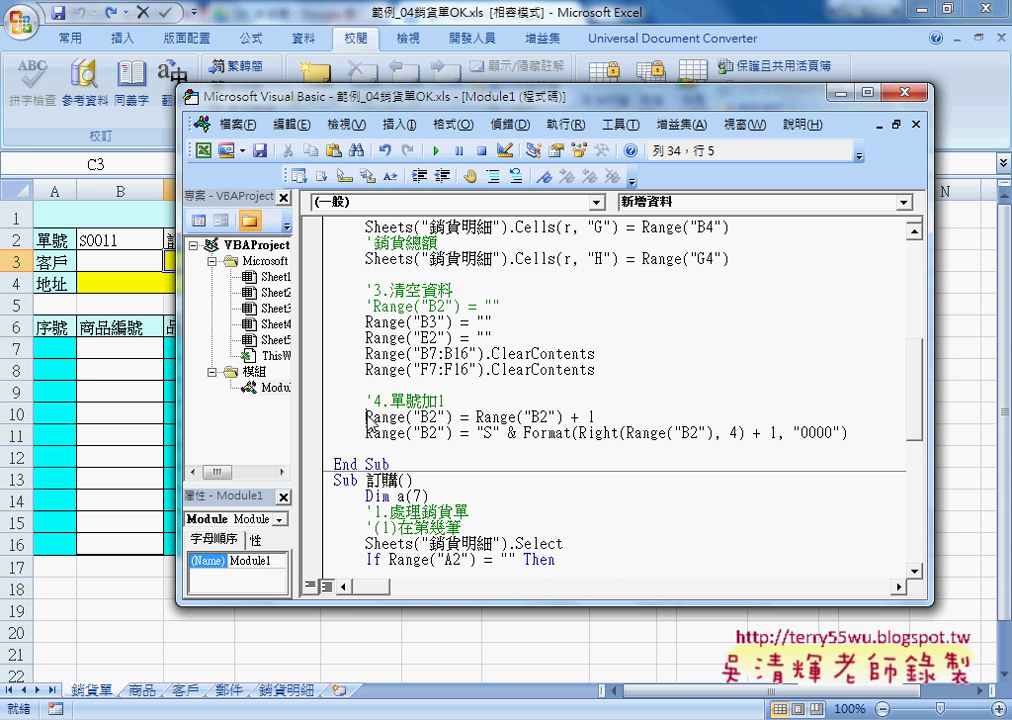
pyautogui.press('Down')
pyautogui.write('d')
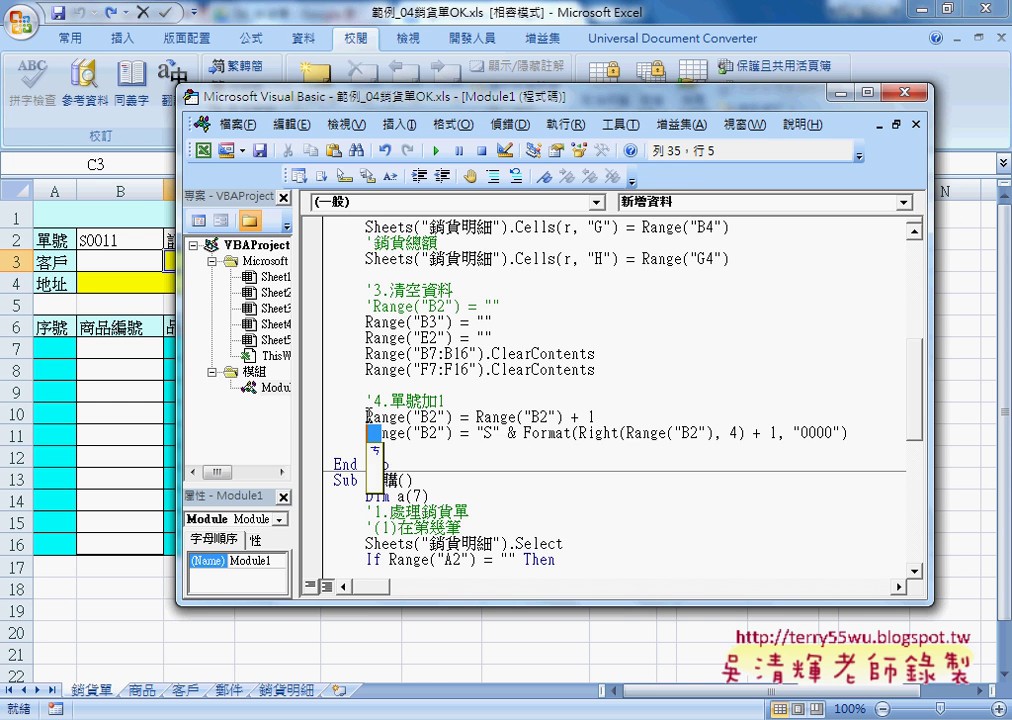
pyautogui.write("'")
# Step: Fill the test order with customer 0003 and product A1103 in B7
pyautogui.click(145, 263)
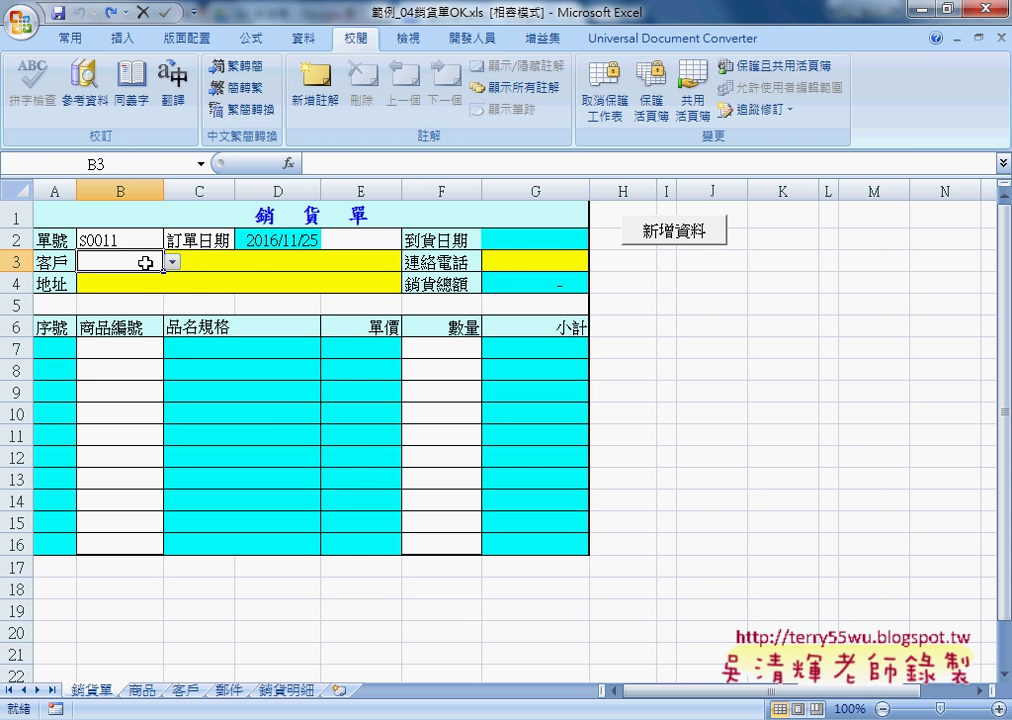
pyautogui.click(172, 262)
pyautogui.click(140, 295)
pyautogui.click(135, 355)
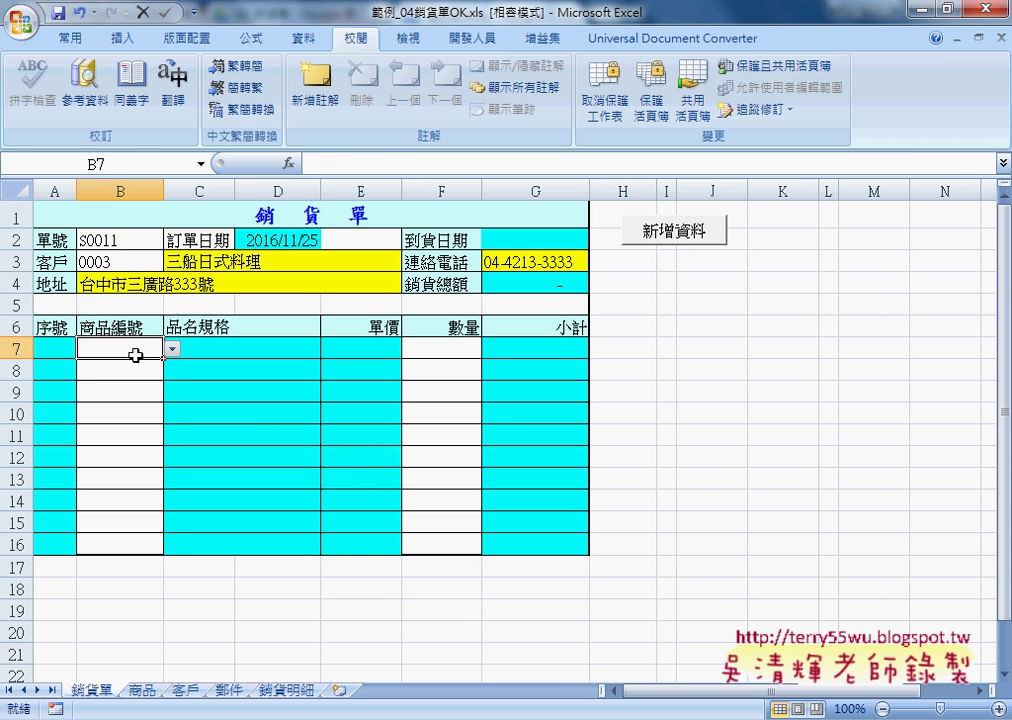
pyautogui.click(172, 348)
pyautogui.click(150, 378)
# Step: Choose two-day rush delivery and quantity 2, submit via 新增資料, and debug the error
pyautogui.click(385, 240)
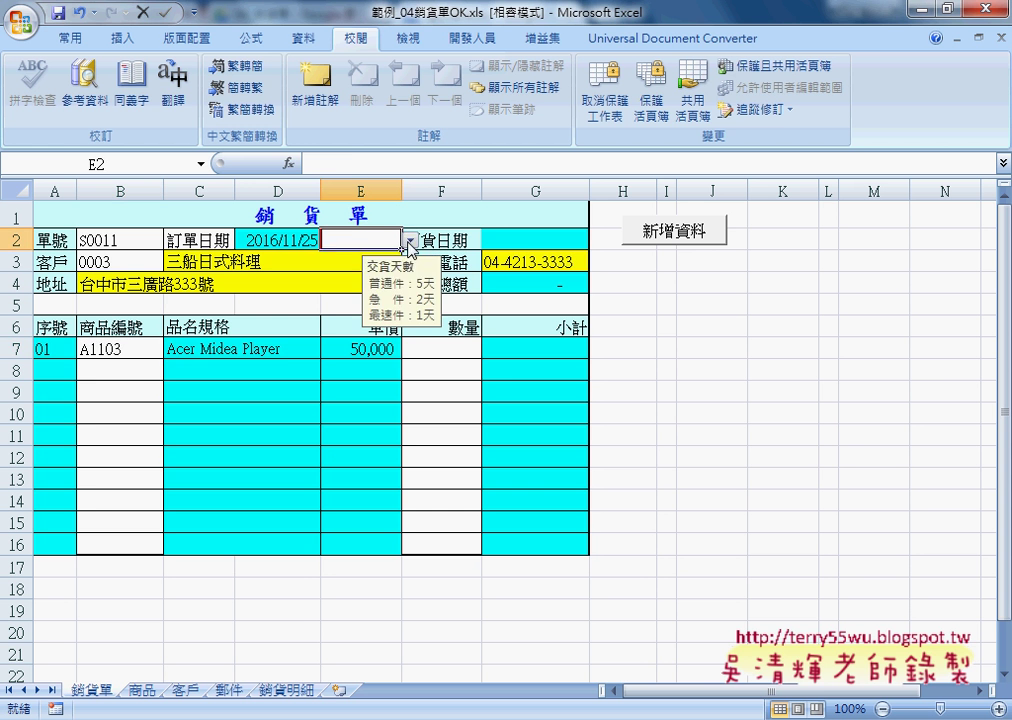
pyautogui.click(410, 240)
pyautogui.click(385, 268)
pyautogui.click(440, 348)
pyautogui.click(490, 348)
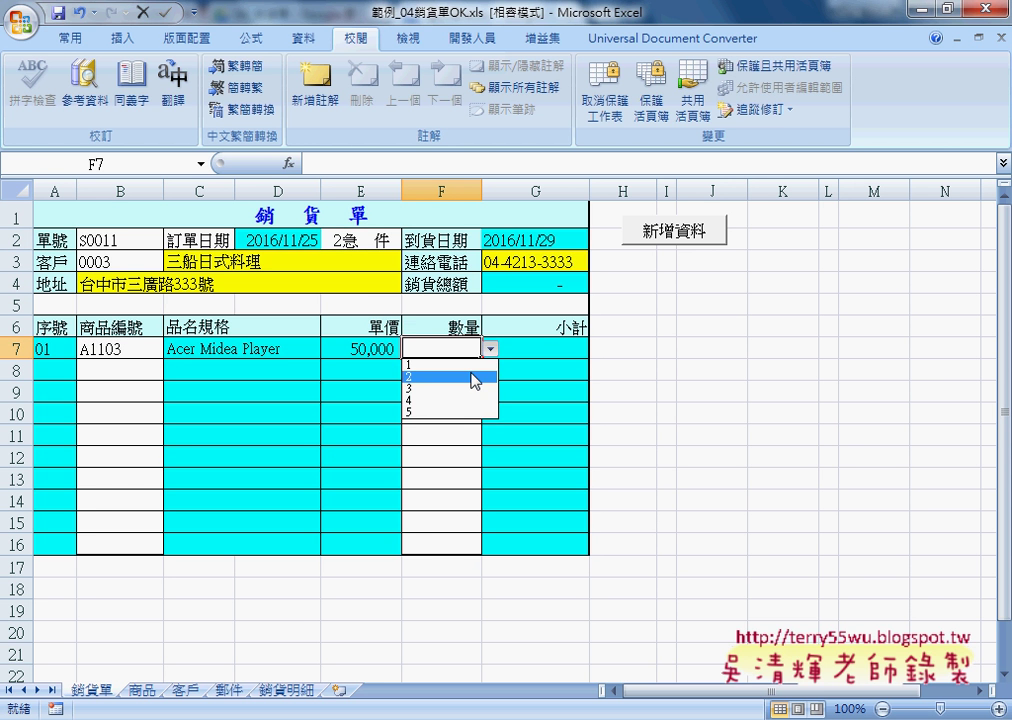
pyautogui.click(474, 379)
pyautogui.click(678, 233)
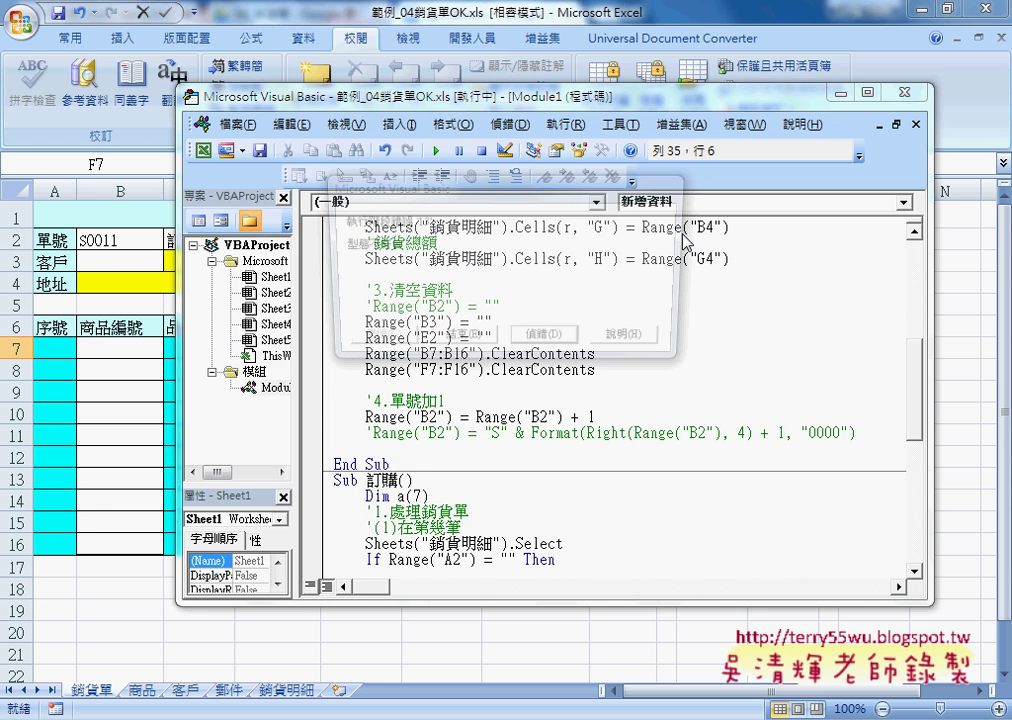
pyautogui.click(565, 335)
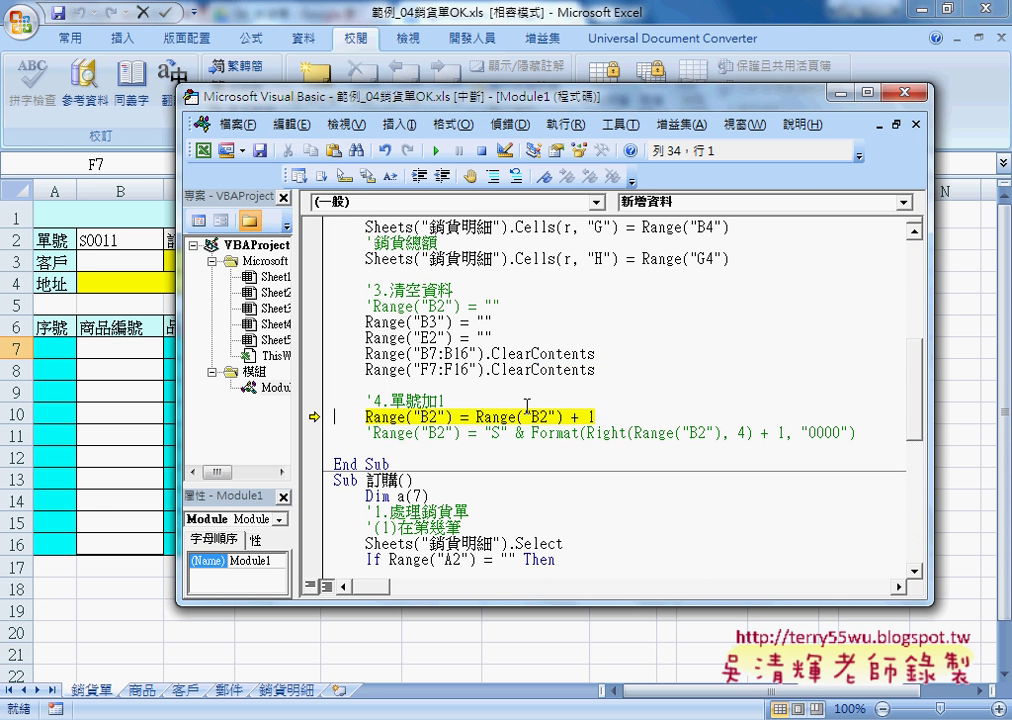
pyautogui.moveTo(518, 413)
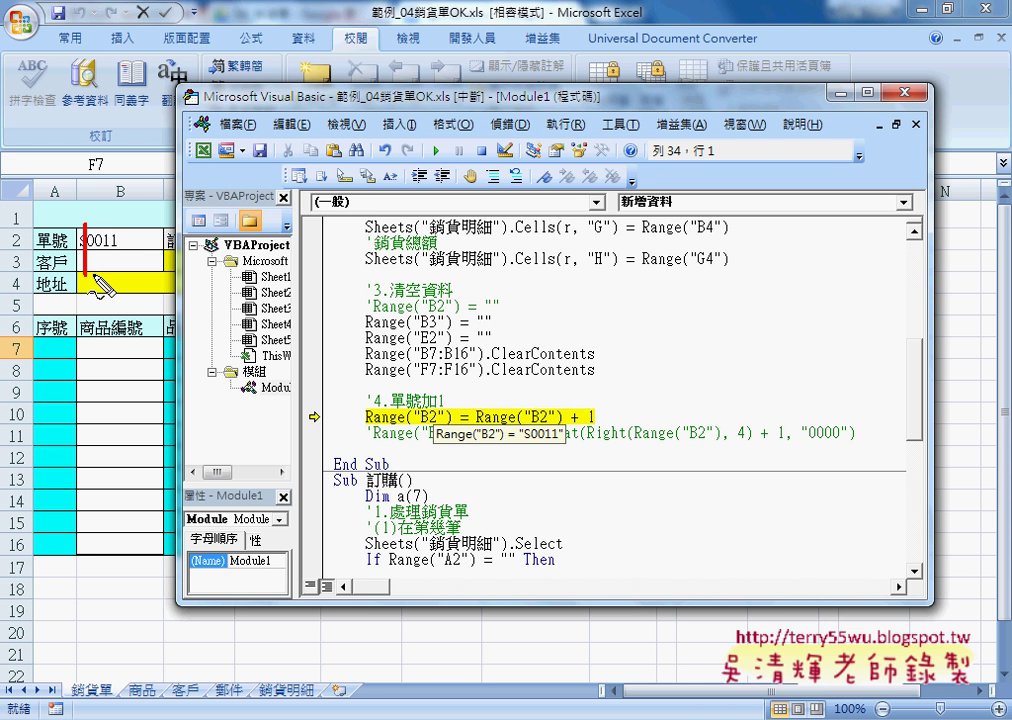
pyautogui.moveTo(85, 226)
pyautogui.mouseDown()
pyautogui.moveTo(86, 274)
pyautogui.moveTo(140, 241)
pyautogui.moveTo(131, 256)
pyautogui.moveTo(146, 259)
pyautogui.moveTo(72, 241)
pyautogui.mouseUp()
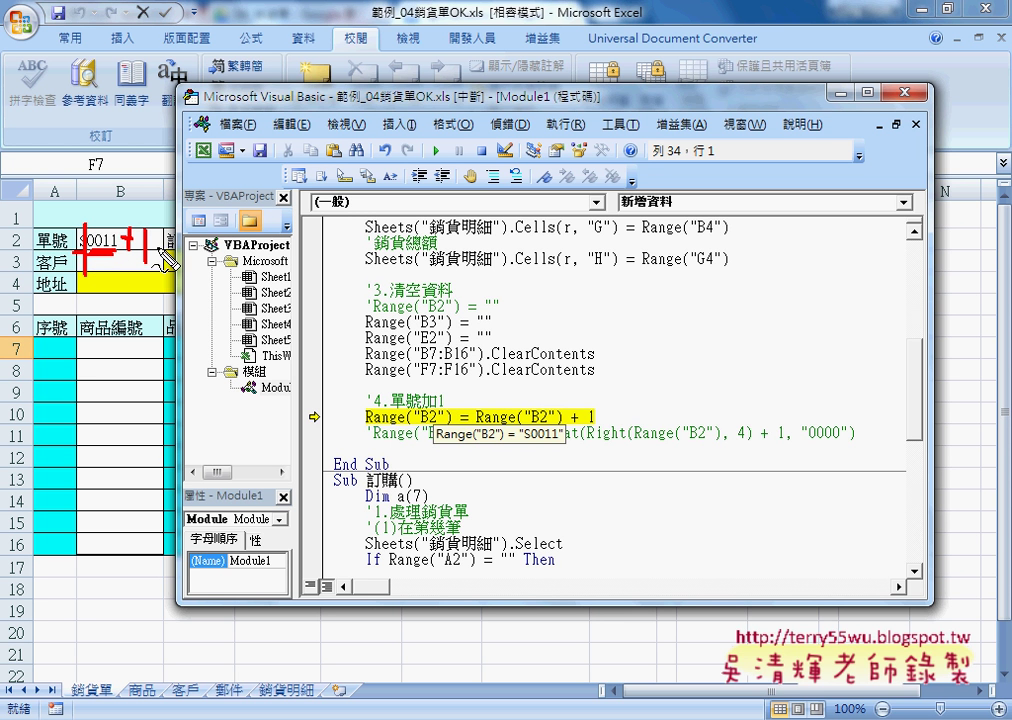
pyautogui.moveTo(172, 246); pyautogui.dragTo(200, 246)
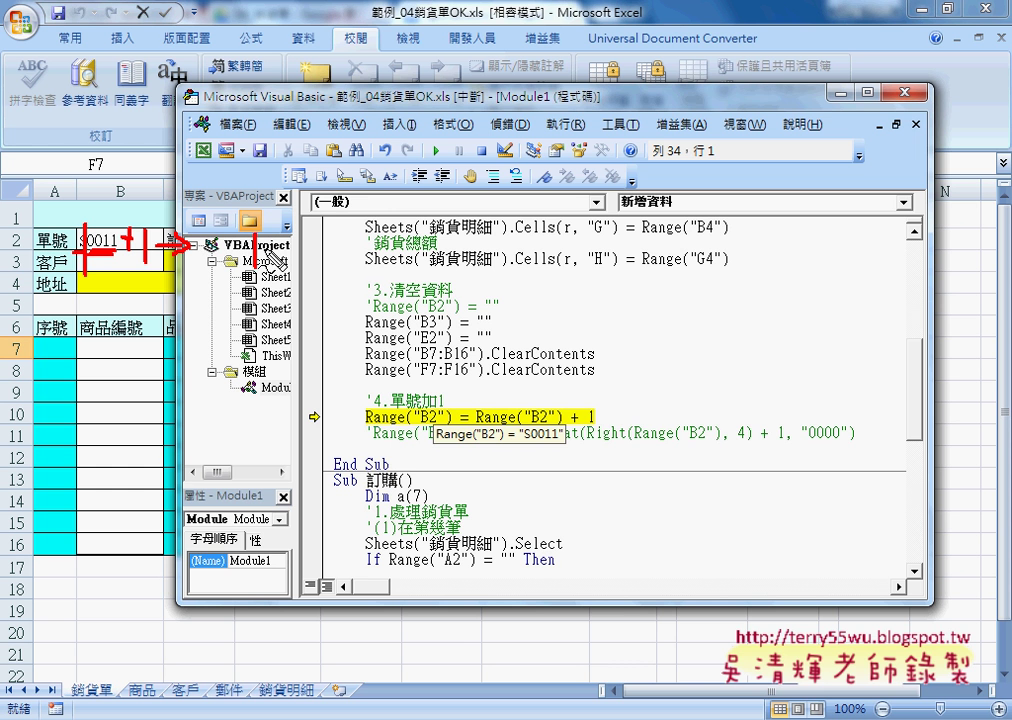
pyautogui.moveTo(272, 240); pyautogui.dragTo(310, 262)
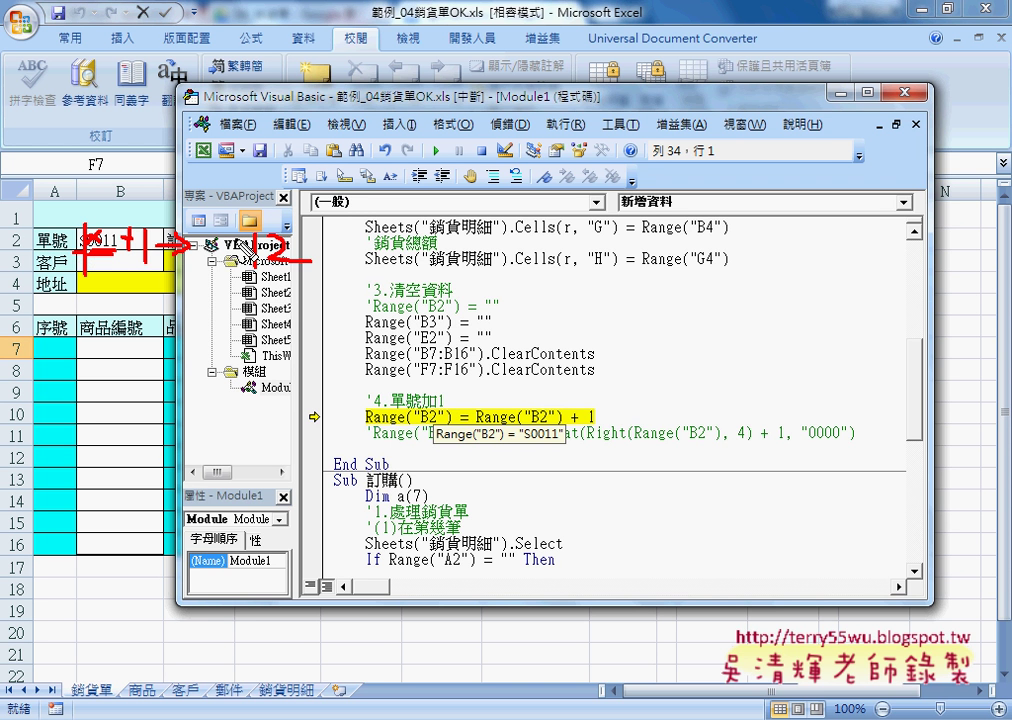
pyautogui.moveTo(232, 240)
pyautogui.mouseDown()
pyautogui.moveTo(210, 262)
pyautogui.moveTo(300, 265)
pyautogui.mouseUp()
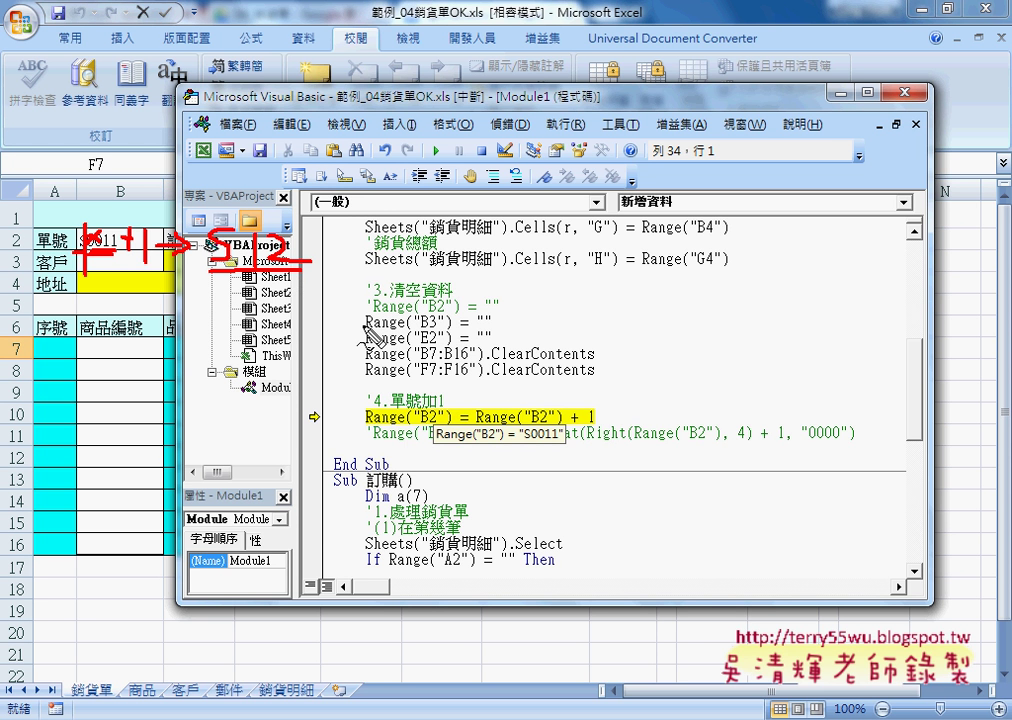
pyautogui.press('Escape')
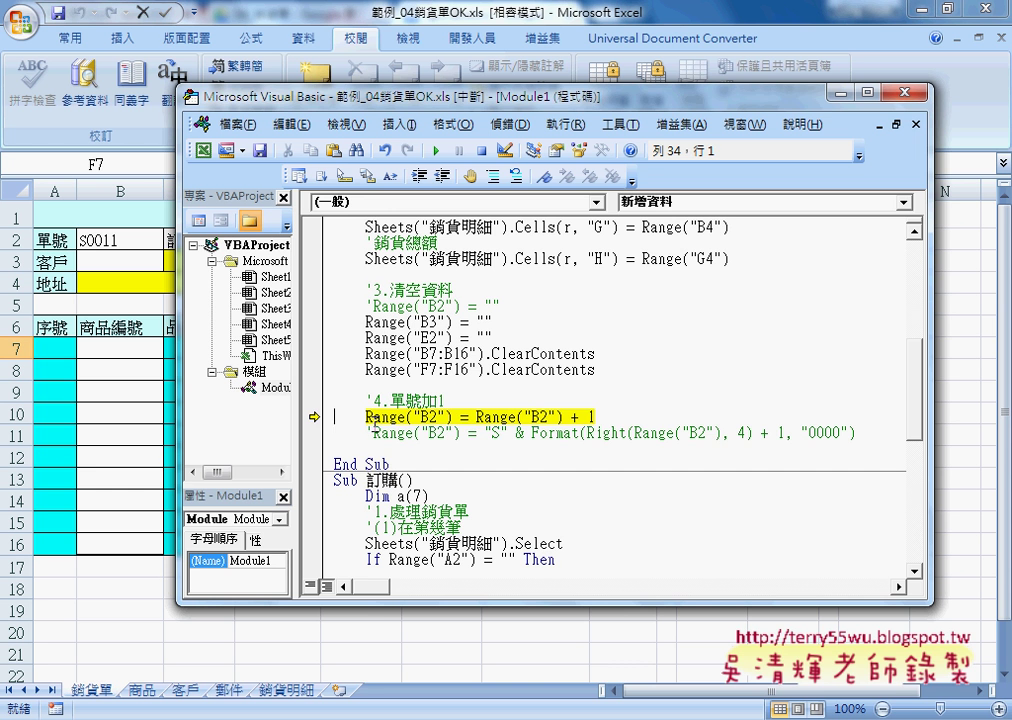
# Step: Comment out the B2 + 1 line and step to the S-prefixed numbering line
pyautogui.click(367, 416)
pyautogui.moveTo(381, 416)
pyautogui.write("'")
pyautogui.press('F8')
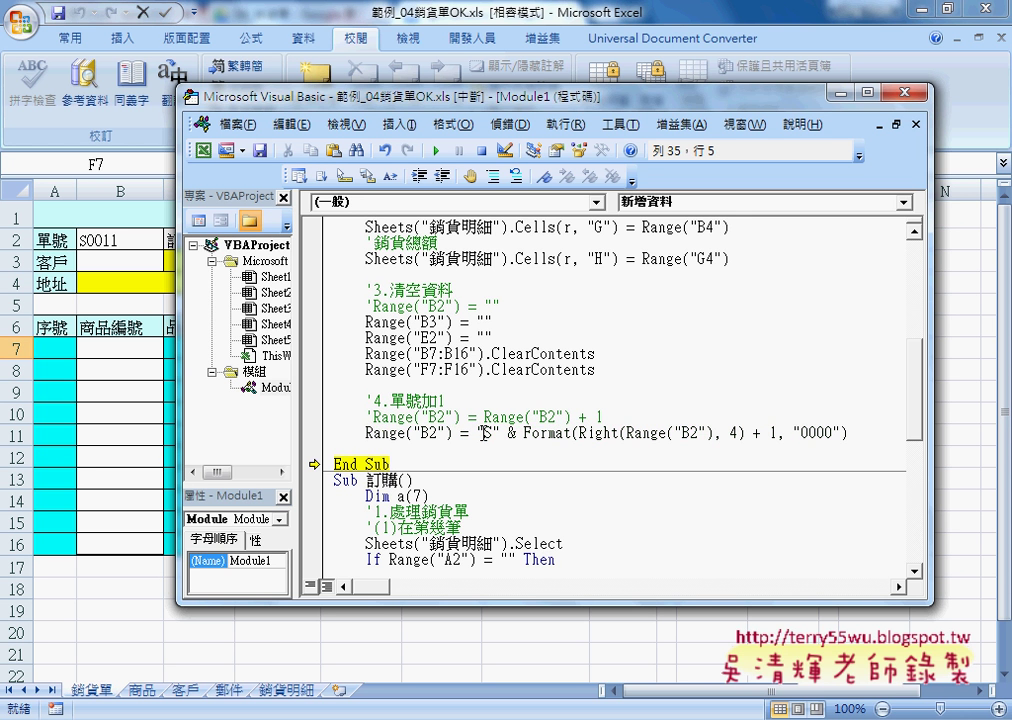
# Step: Review the "S" & Format(Right(Range("B2"),4)+1,"0000") formula, then continue the macro and reset it
pyautogui.moveTo(476, 433); pyautogui.dragTo(742, 435)
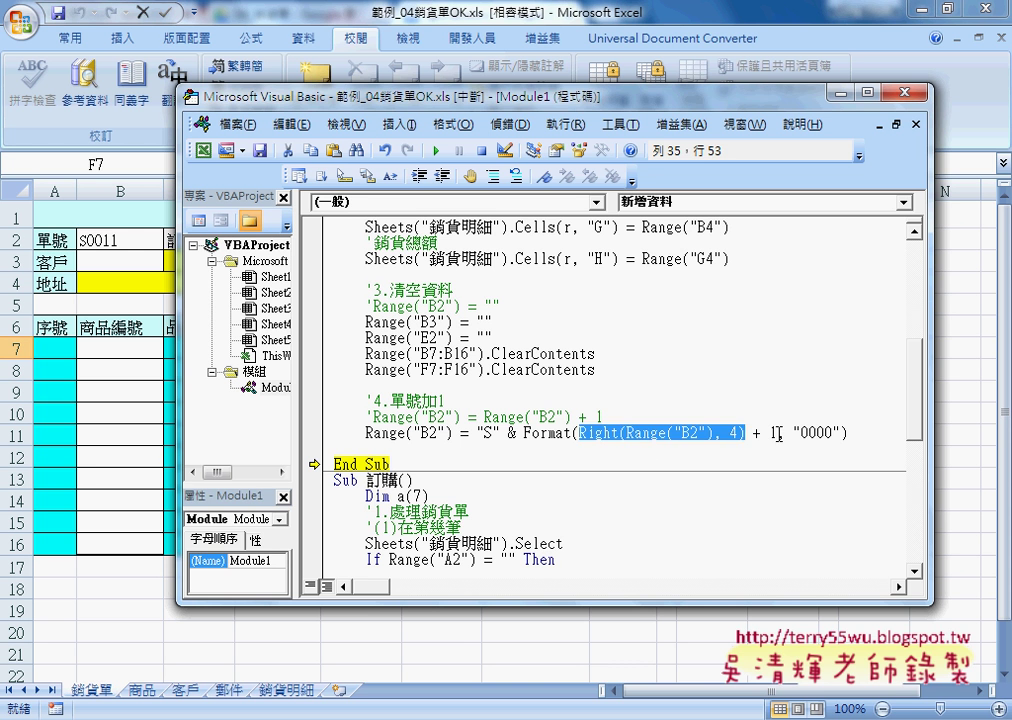
pyautogui.moveTo(778, 433); pyautogui.dragTo(578, 433)
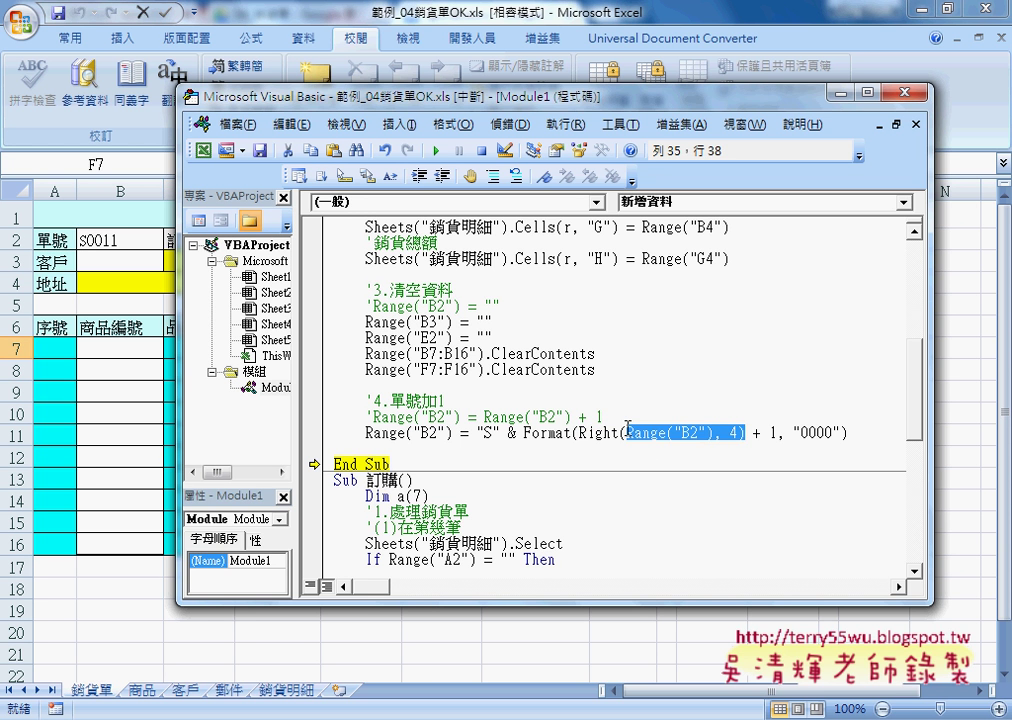
pyautogui.moveTo(785, 433); pyautogui.dragTo(769, 433)
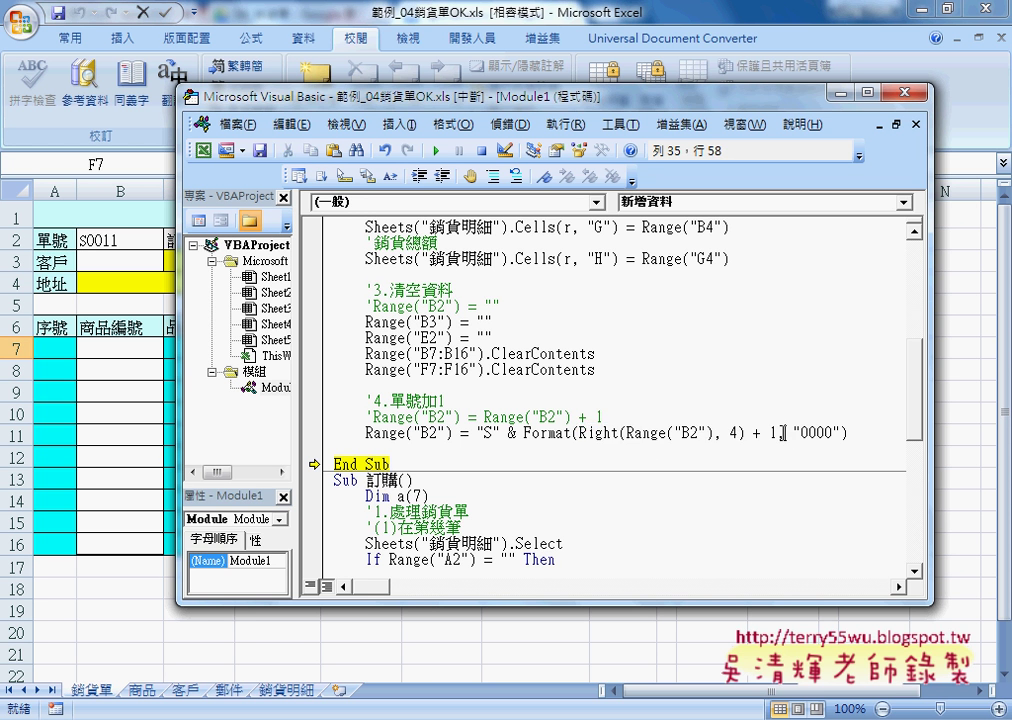
pyautogui.click(781, 440)
pyautogui.moveTo(777, 433); pyautogui.dragTo(582, 433)
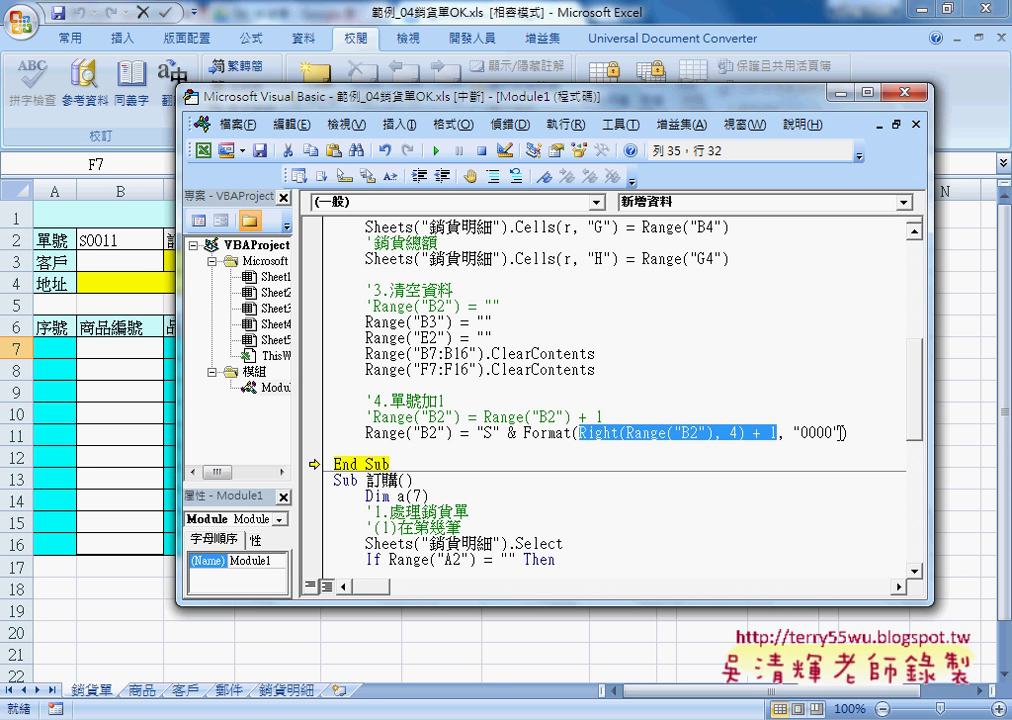
pyautogui.moveTo(799, 440); pyautogui.dragTo(838, 435)
pyautogui.moveTo(479, 440); pyautogui.dragTo(500, 437)
pyautogui.moveTo(643, 358)
pyautogui.mouseDown()
pyautogui.moveTo(622, 382)
pyautogui.moveTo(696, 362)
pyautogui.moveTo(712, 384)
pyautogui.moveTo(750, 386)
pyautogui.mouseUp()
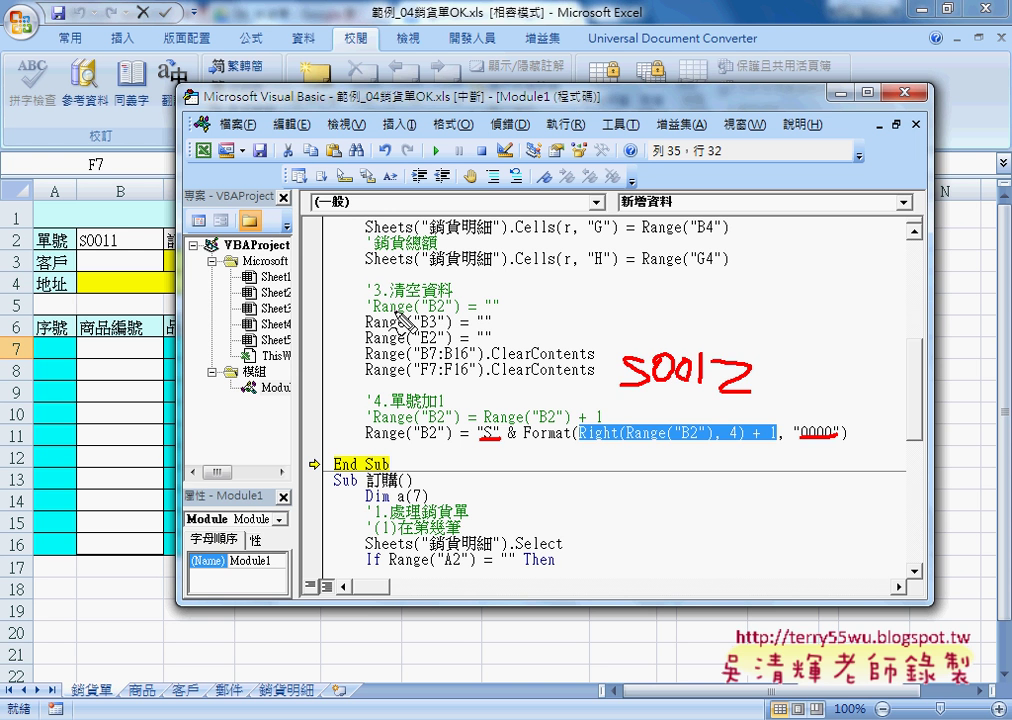
pyautogui.press('Escape')
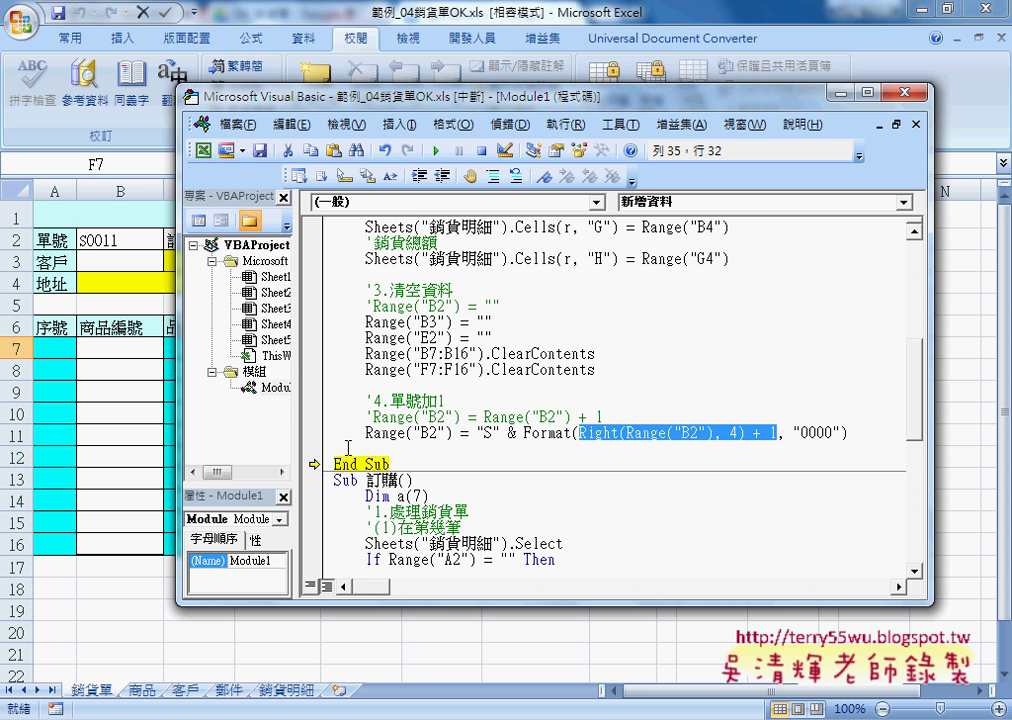
pyautogui.press('F8')
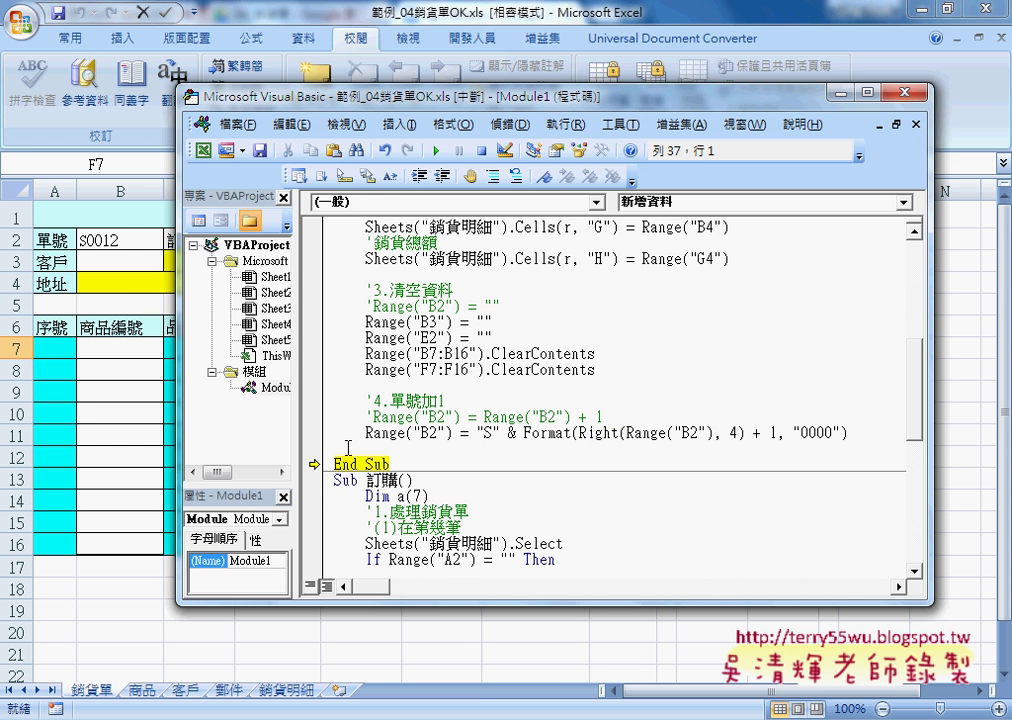
pyautogui.click(436, 151)
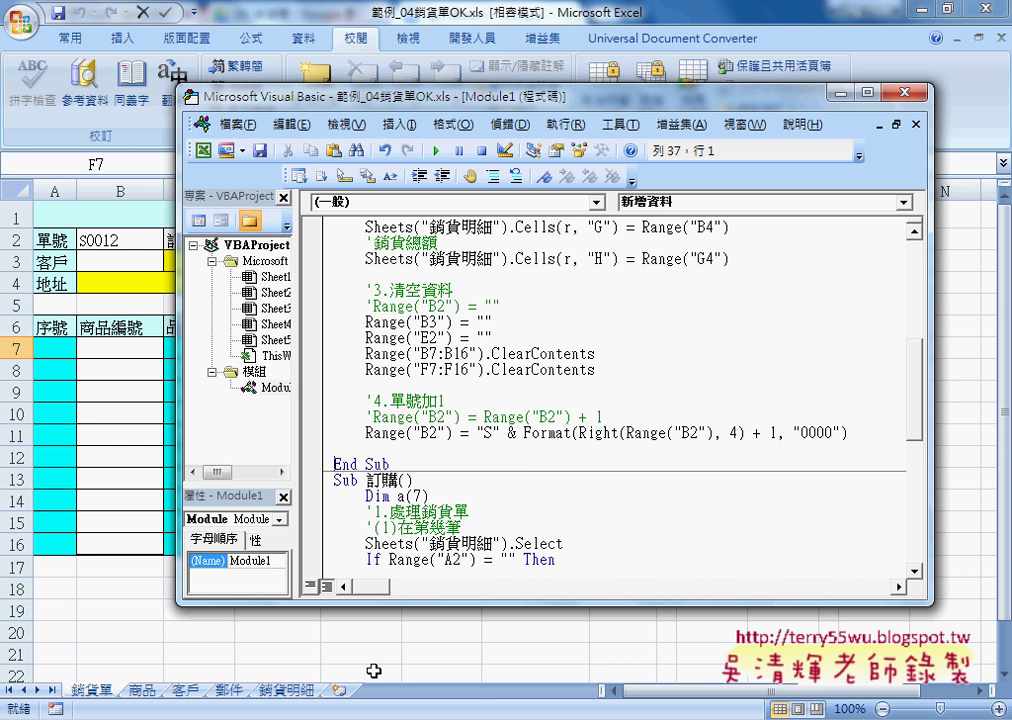
# Step: Confirm order S0011 appears in row 9 of 銷貨明細, then return to the 銷貨單 form
pyautogui.click(289, 691)
pyautogui.click(70, 385)
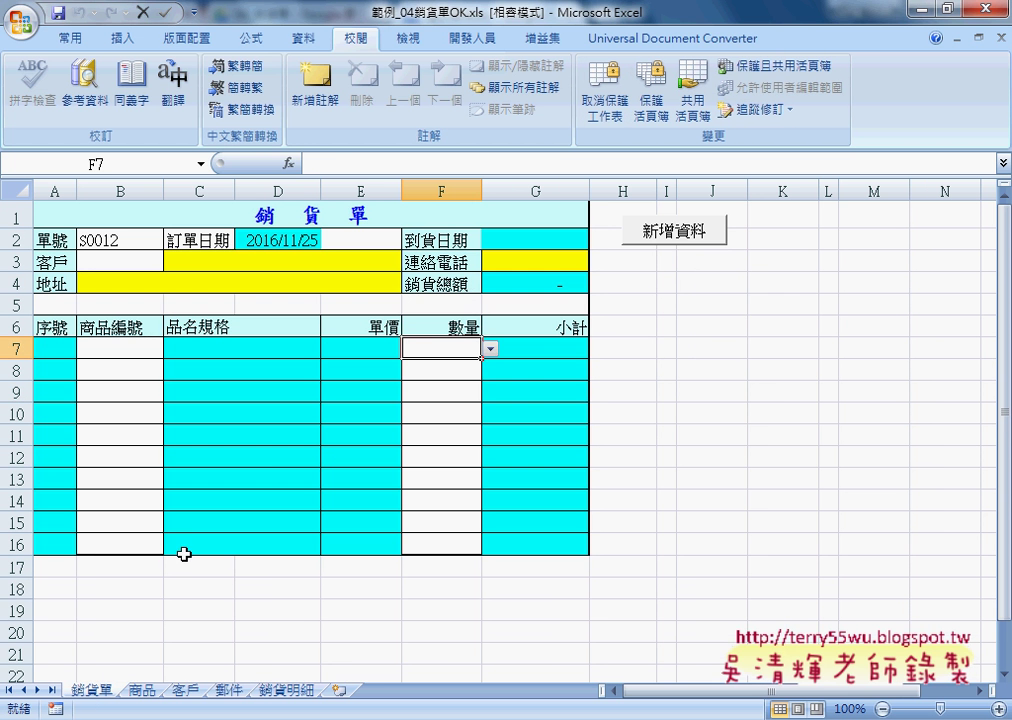
pyautogui.click(91, 690)
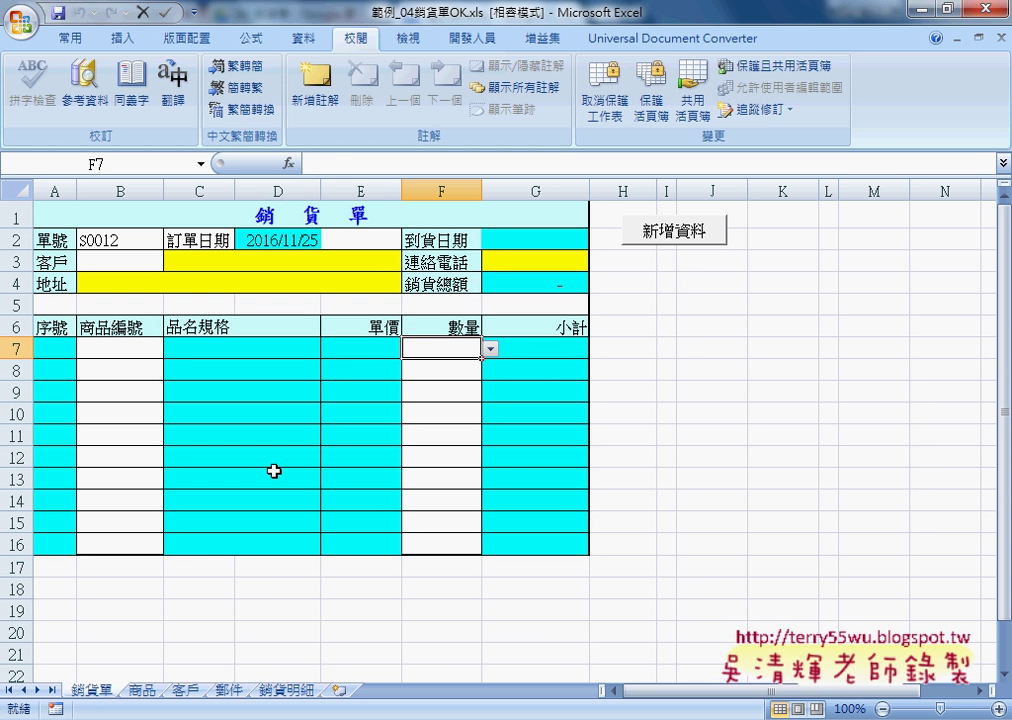